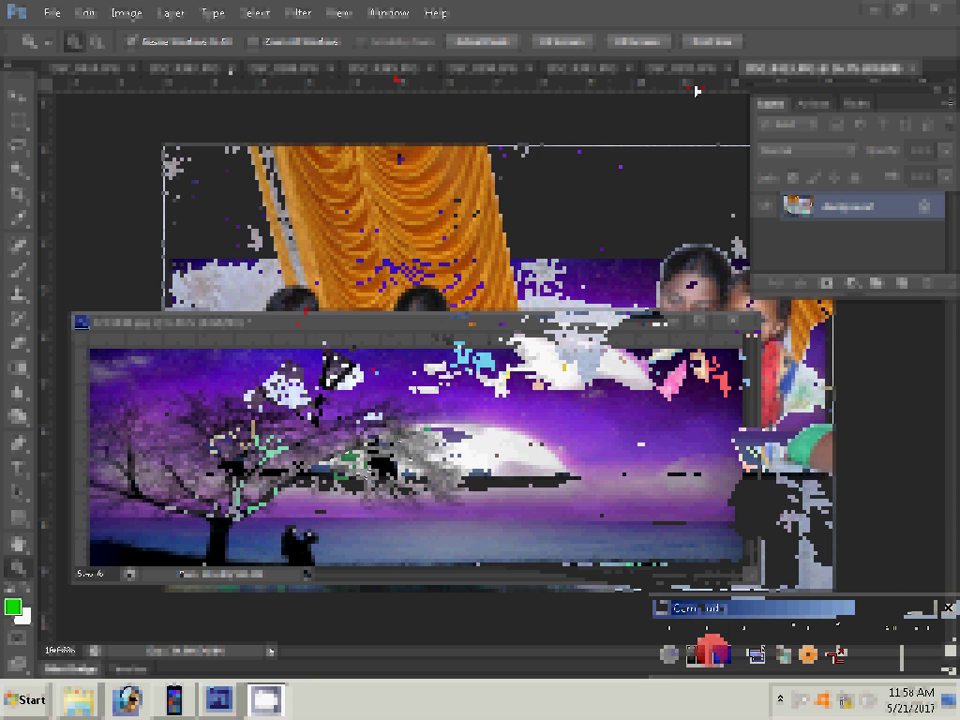
Step: Resize the event photo to an 8-inch document width in Image Size
key(ctrl+alt+i)
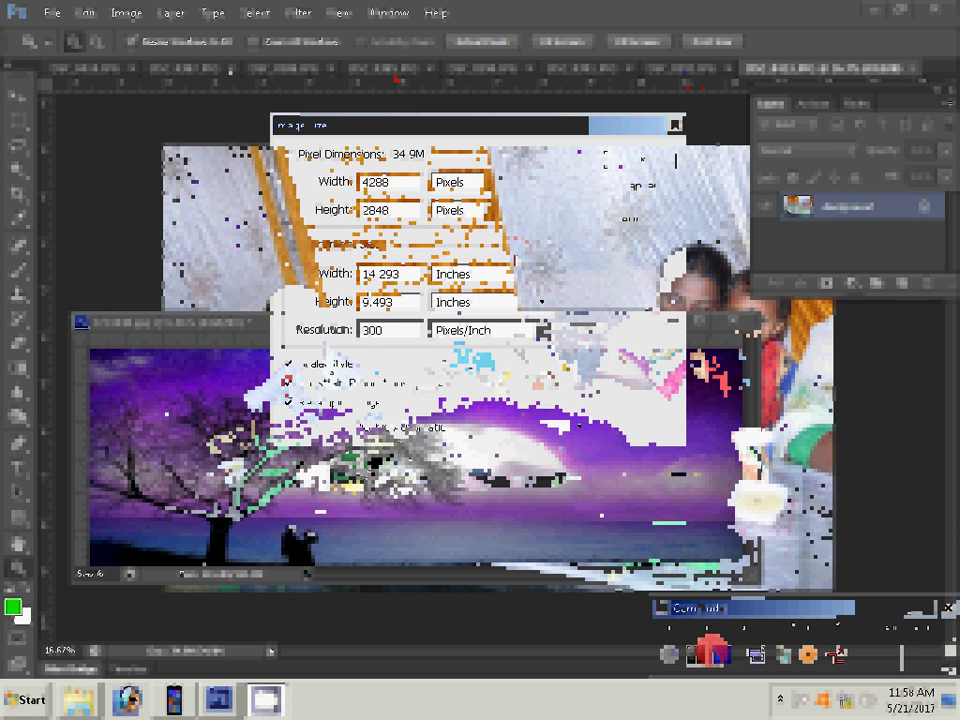
click(380, 273)
text(8)
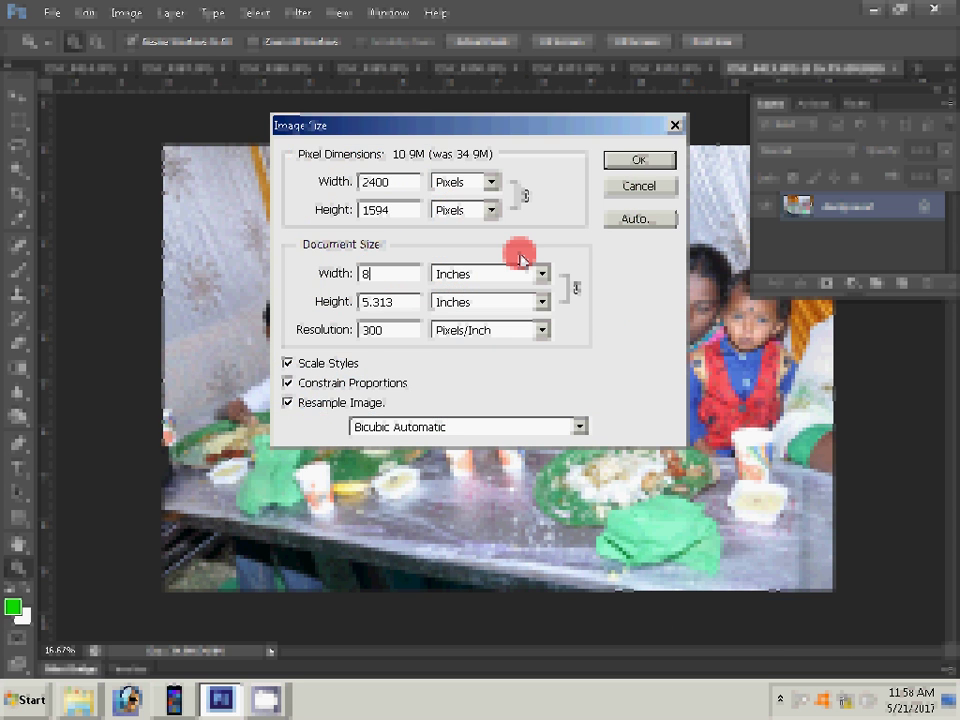
key(Return)
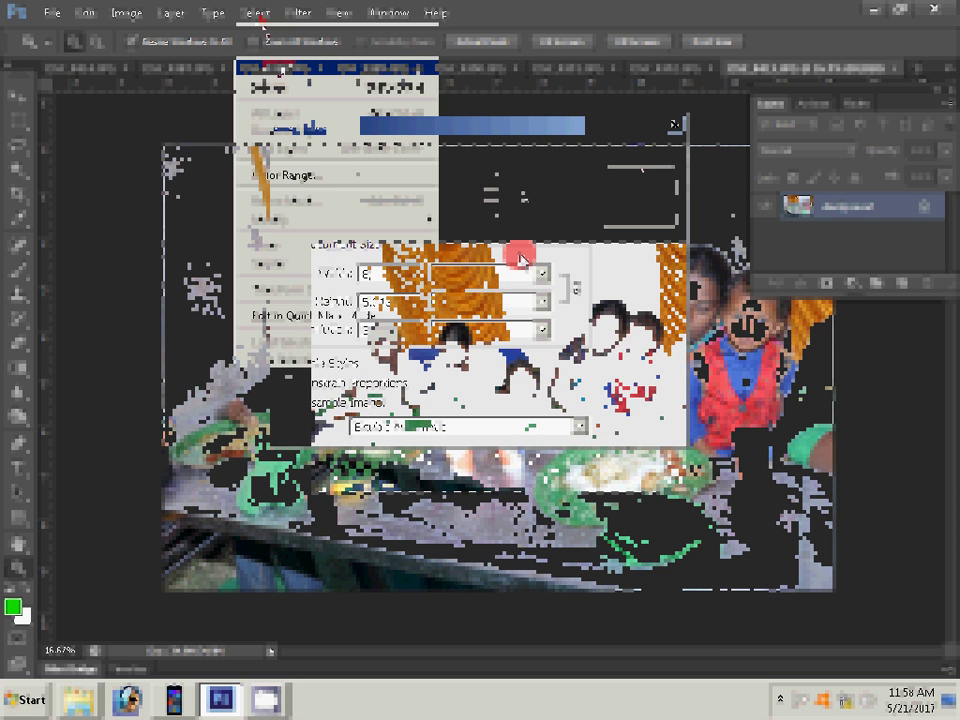
Step: Select the entire photo and cut it to the clipboard
click(256, 14)
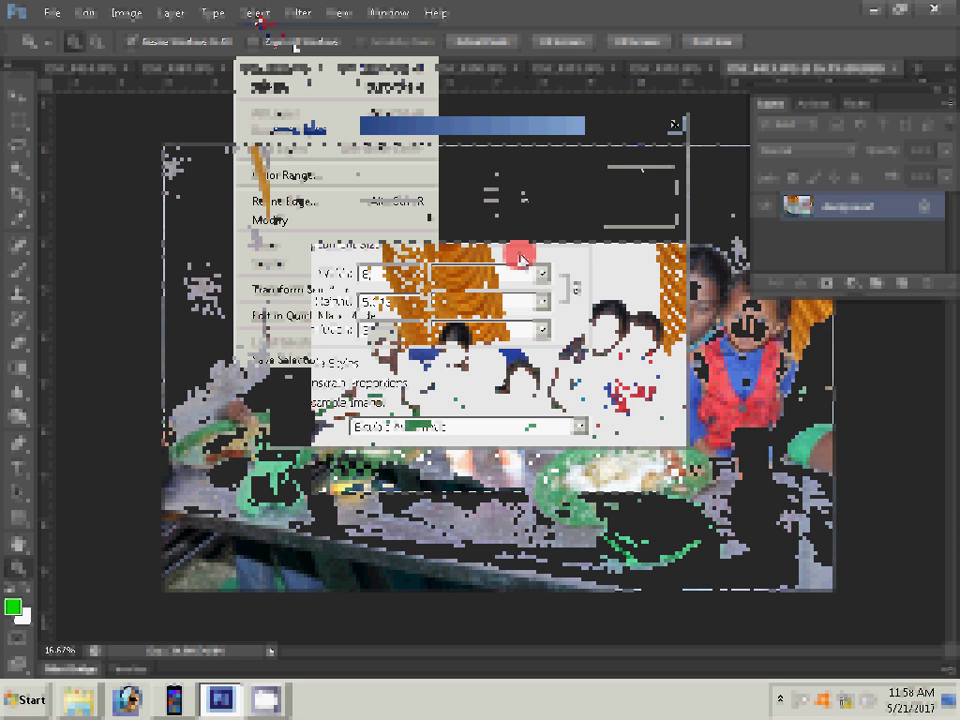
click(420, 38)
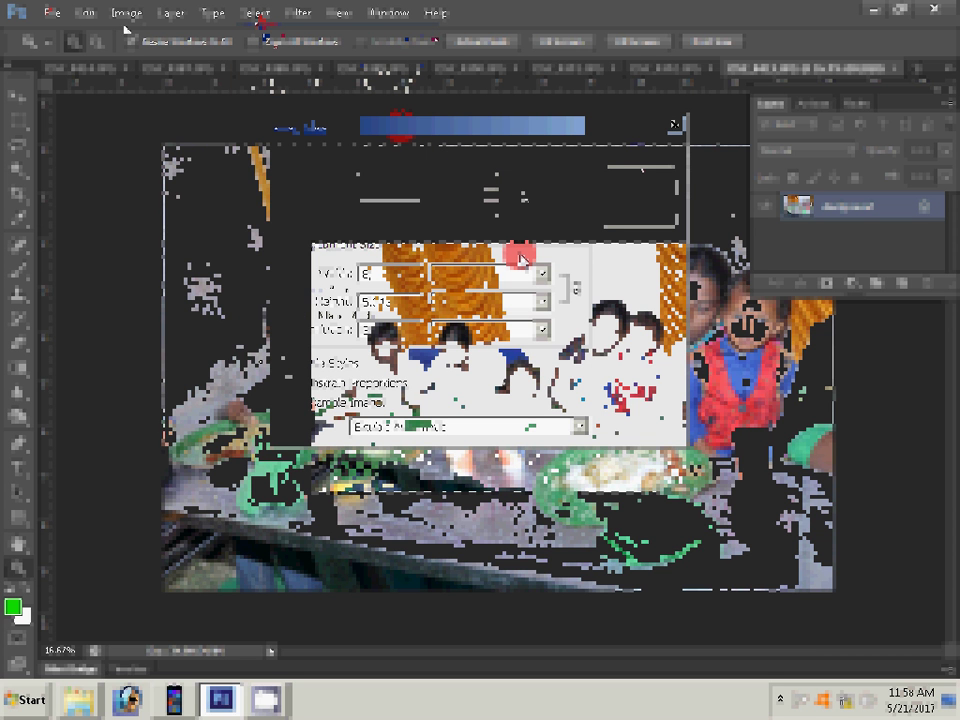
click(85, 14)
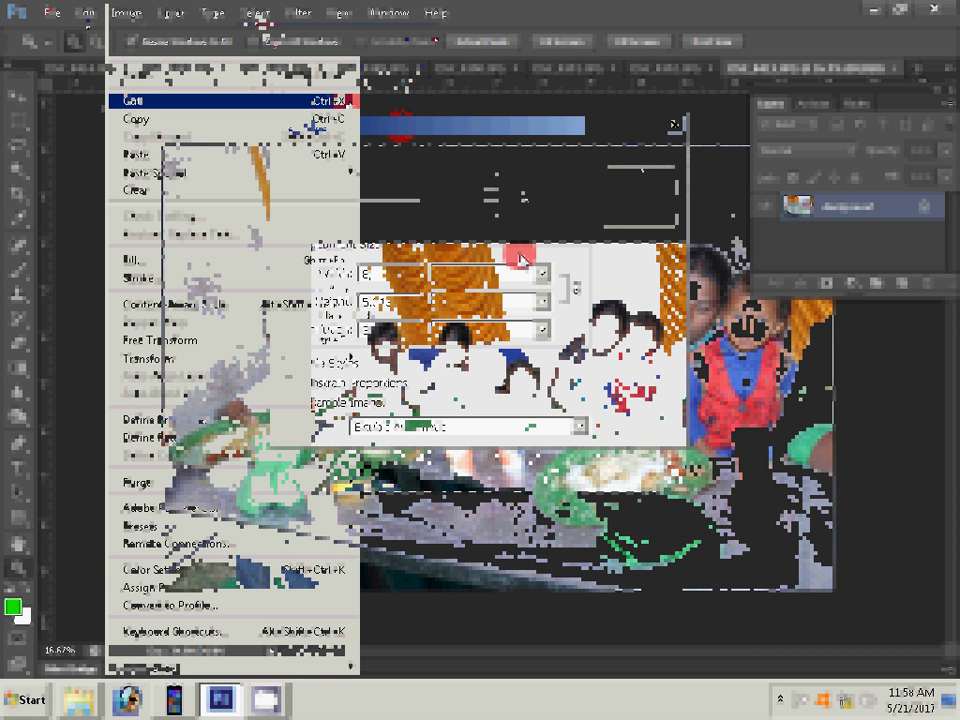
click(520, 258)
Step: Discard the emptied photo, paste it into the banner, and move it to the lower right
click(893, 70)
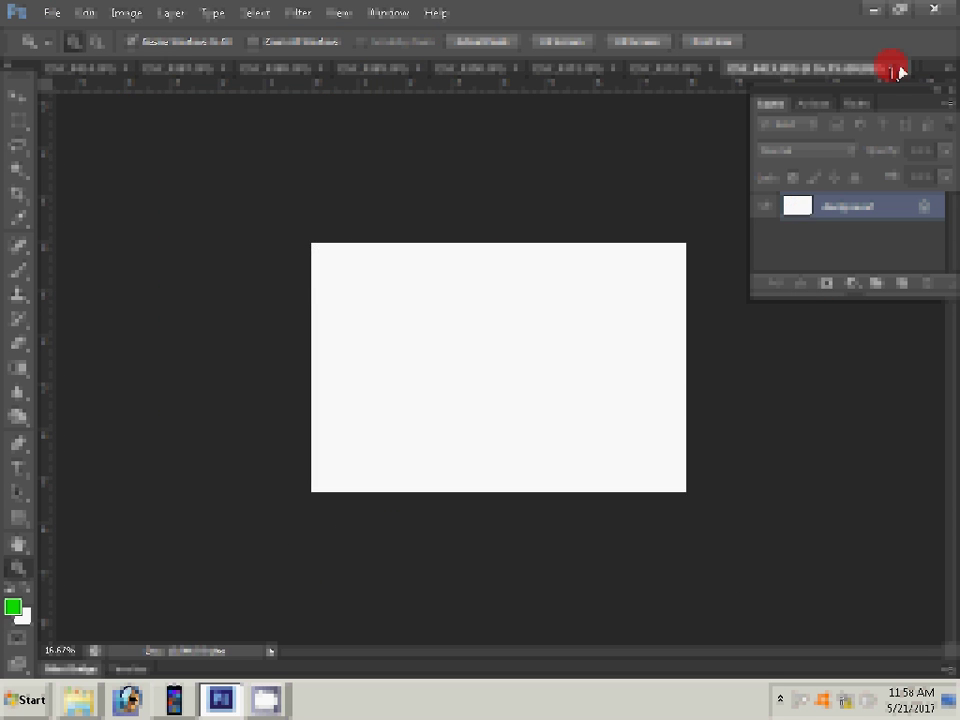
click(484, 273)
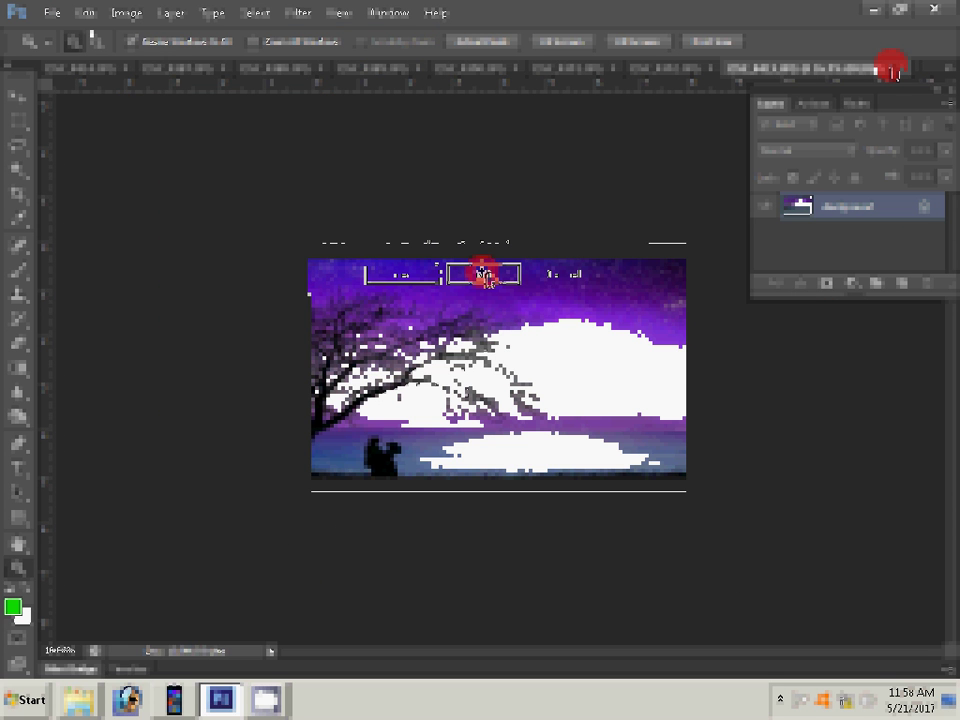
click(86, 16)
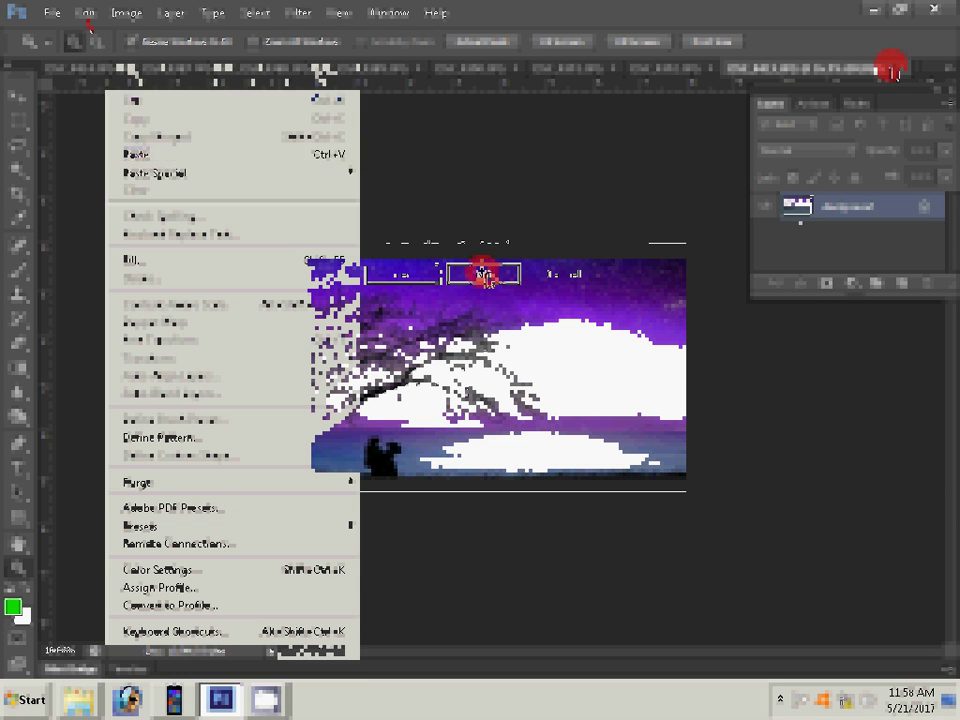
click(132, 154)
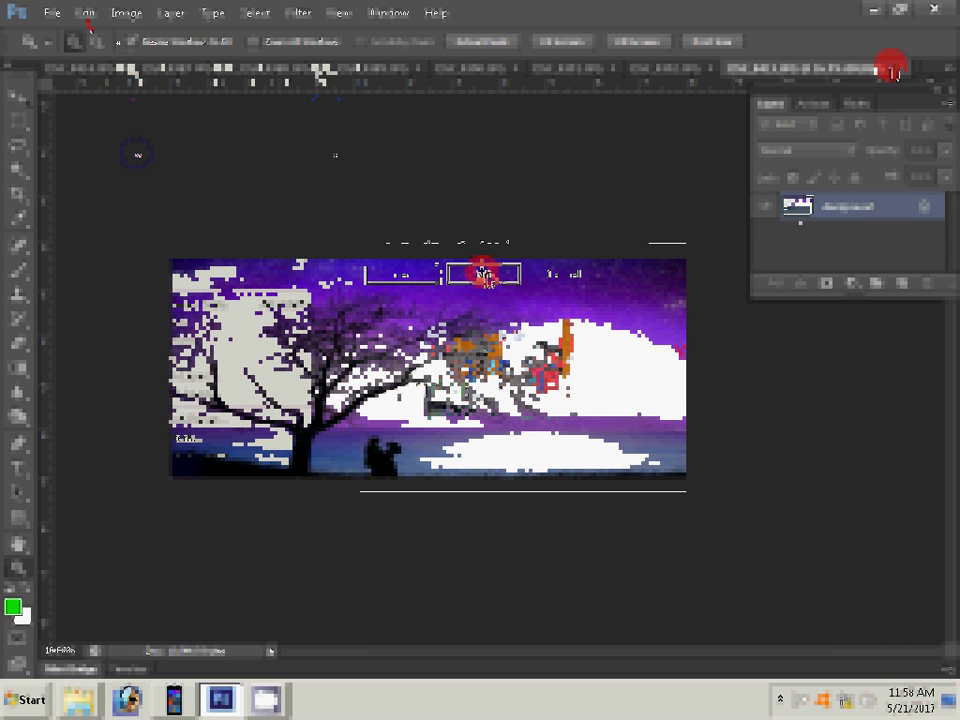
key(v)
drag(483, 272, 690, 400)
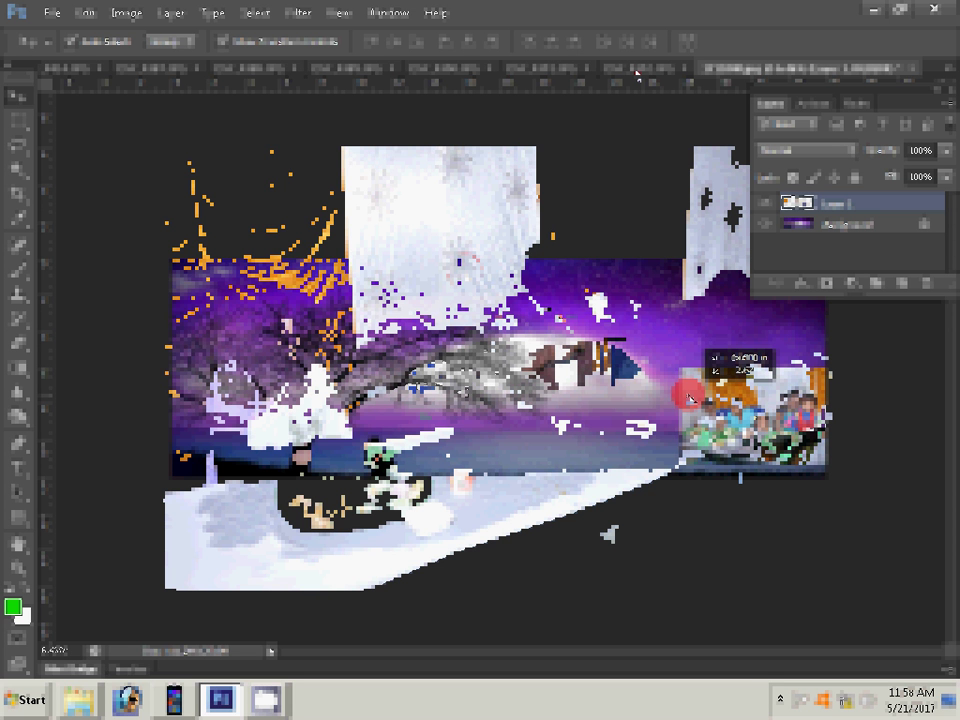
Step: Resize the second event photo to 8 inches wide
key(ctrl+alt+i)
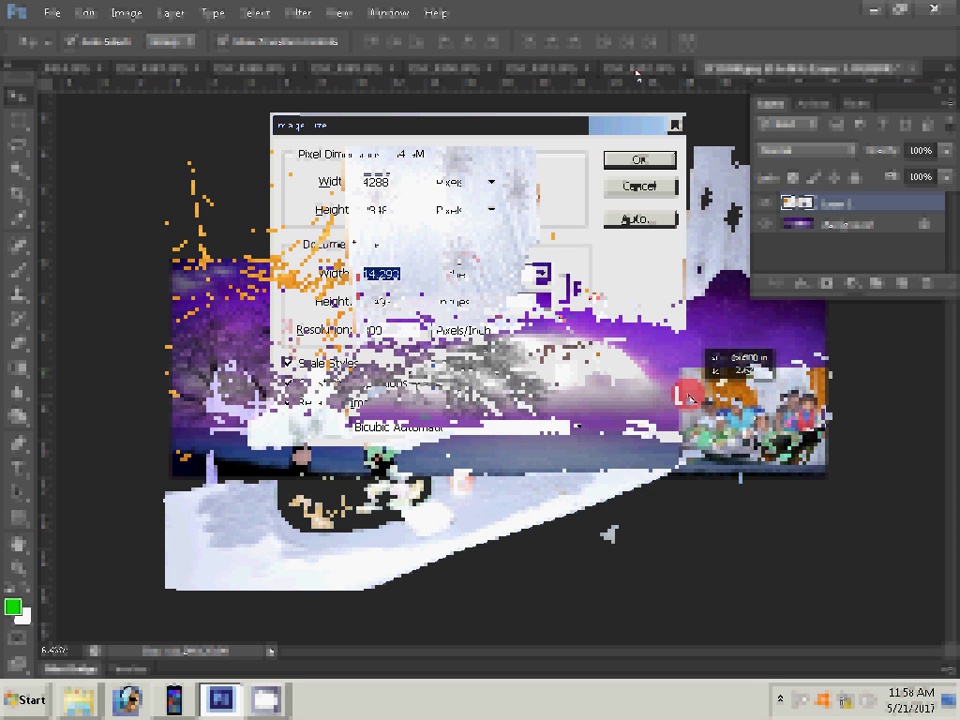
text(8)
key(Return)
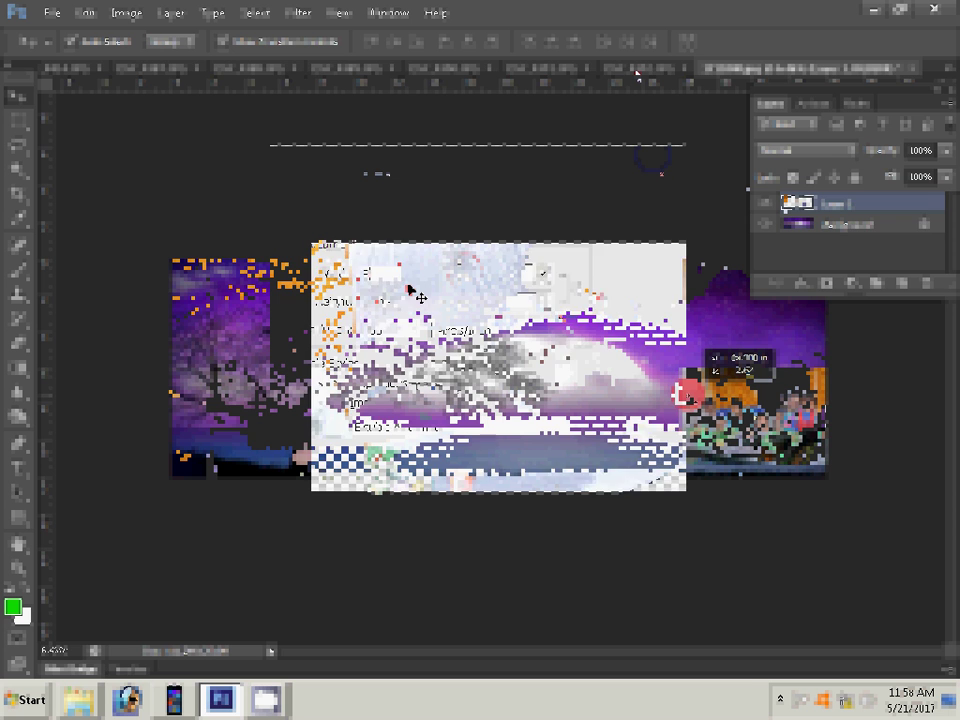
Step: Close the photo without saving and place it in the banner above Layer 1
click(691, 62)
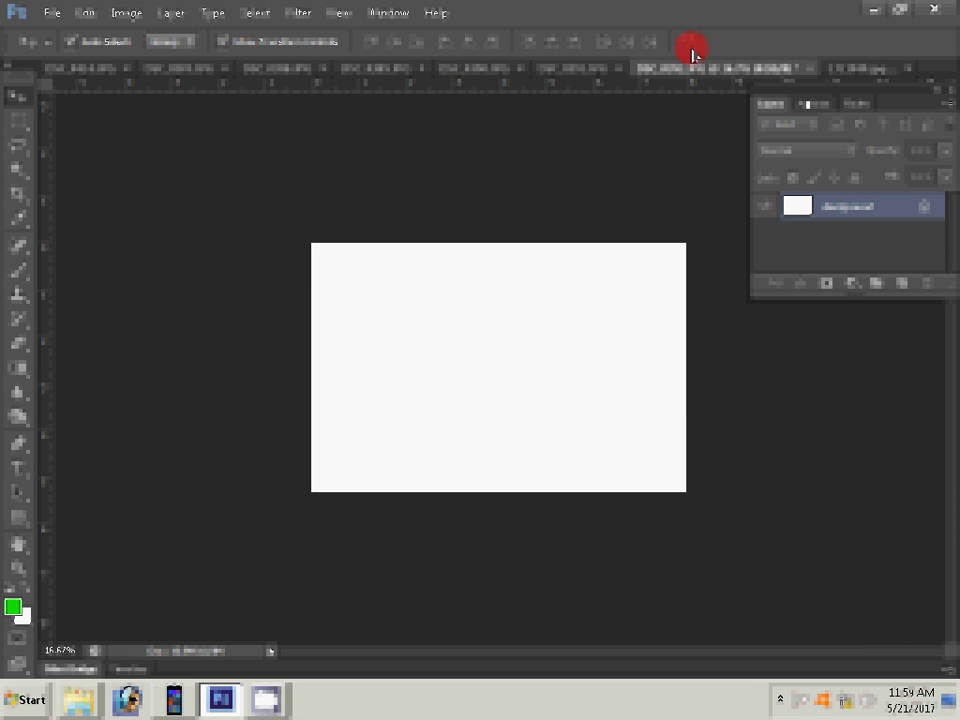
key(ctrl+w)
click(483, 275)
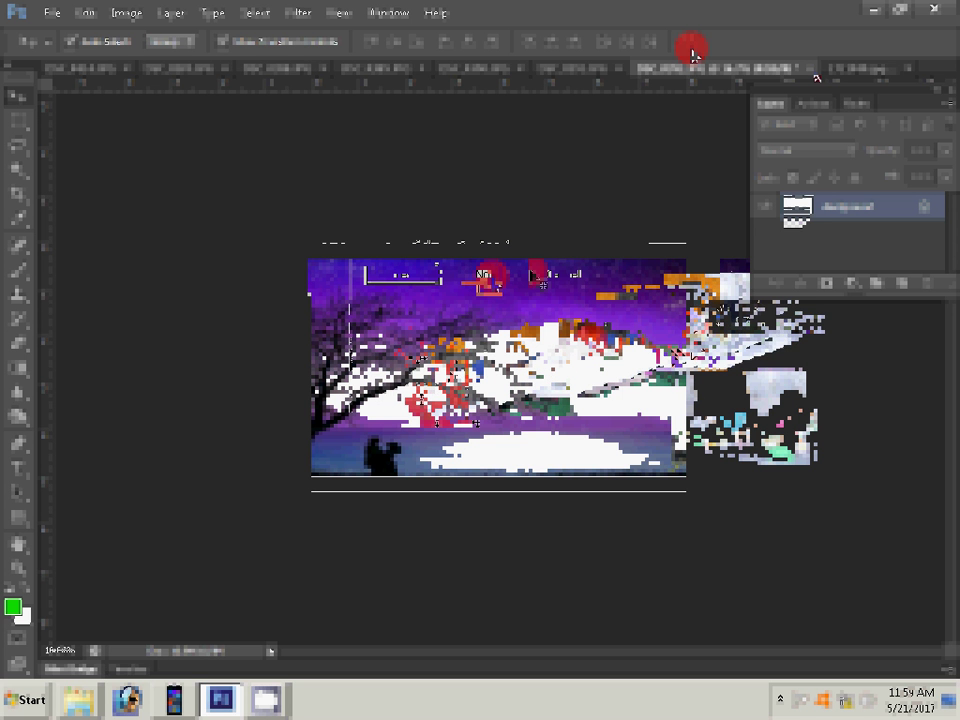
drag(692, 52, 684, 348)
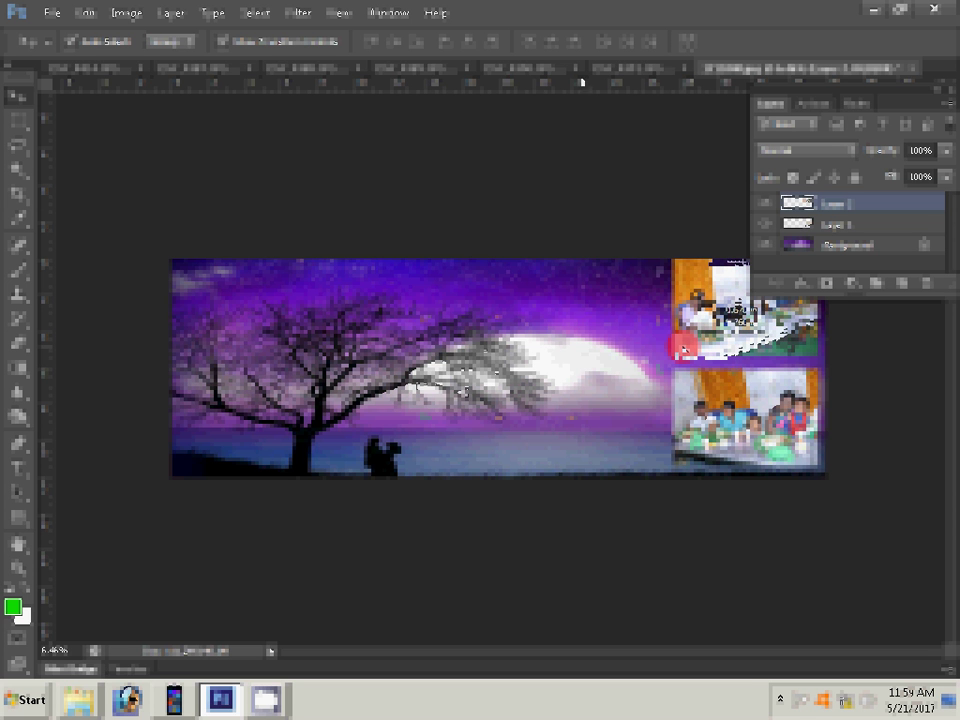
drag(646, 361, 510, 233)
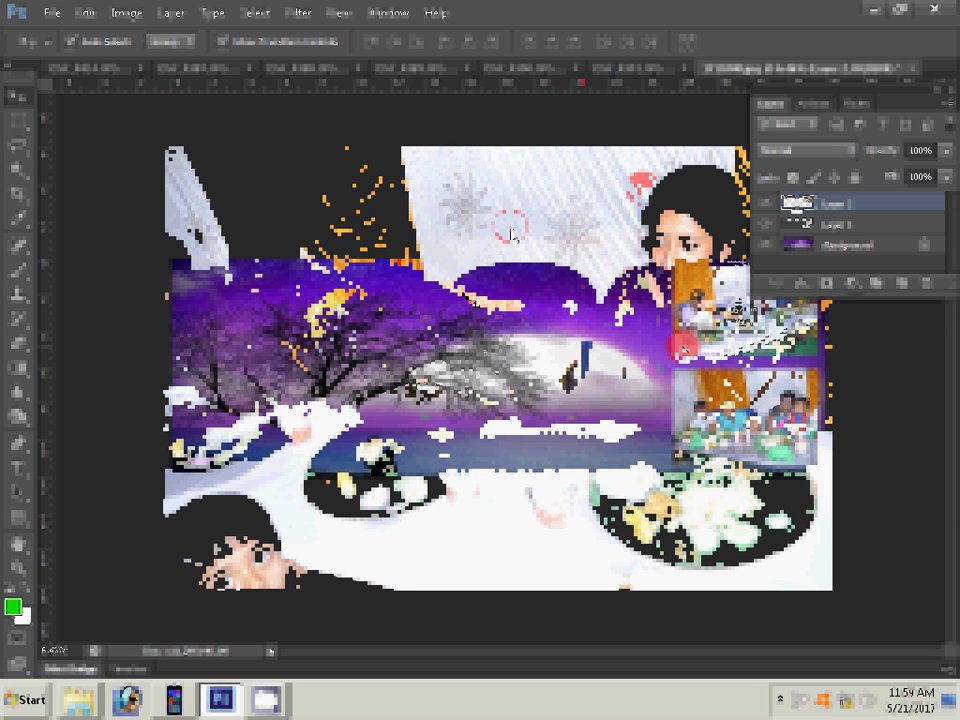
Step: Resize the third event photo to a width of 3
key(ctrl+alt+i)
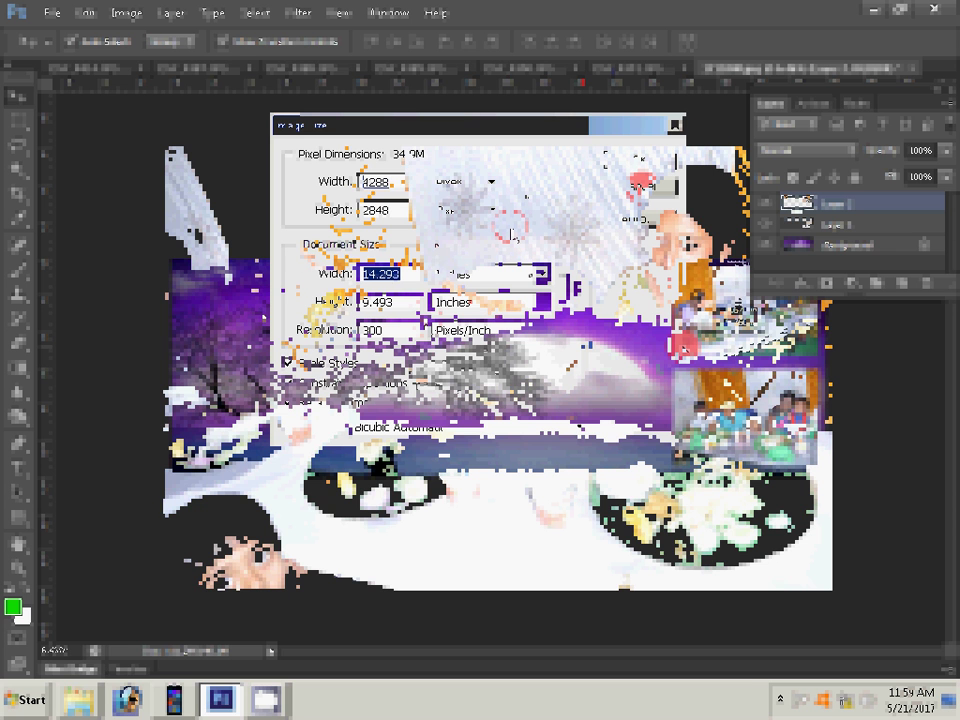
text(3)
key(Return)
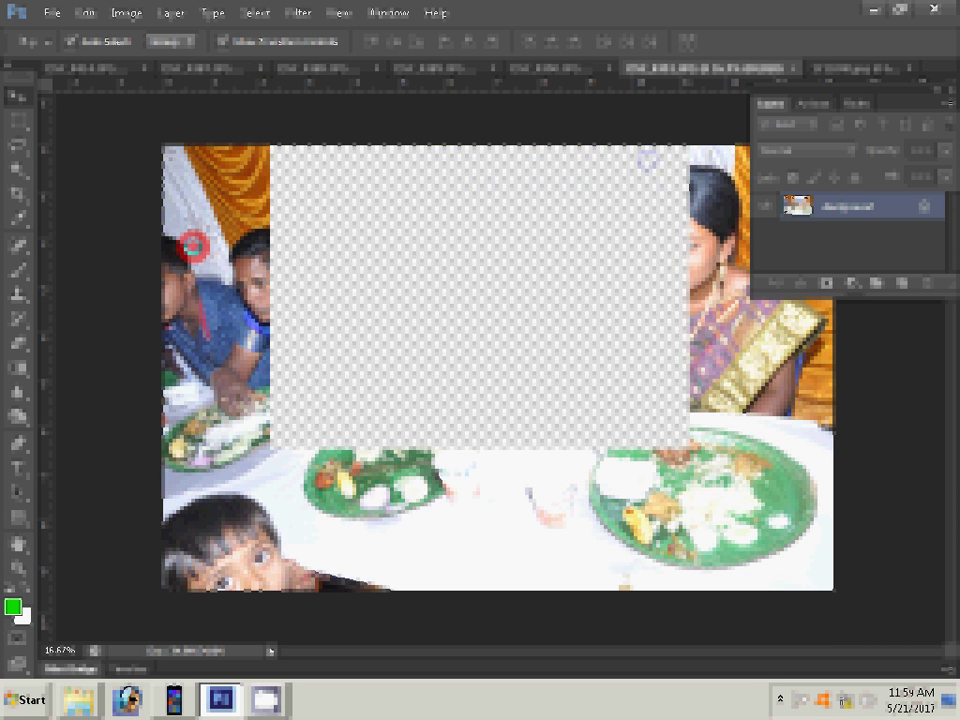
drag(510, 233, 430, 345)
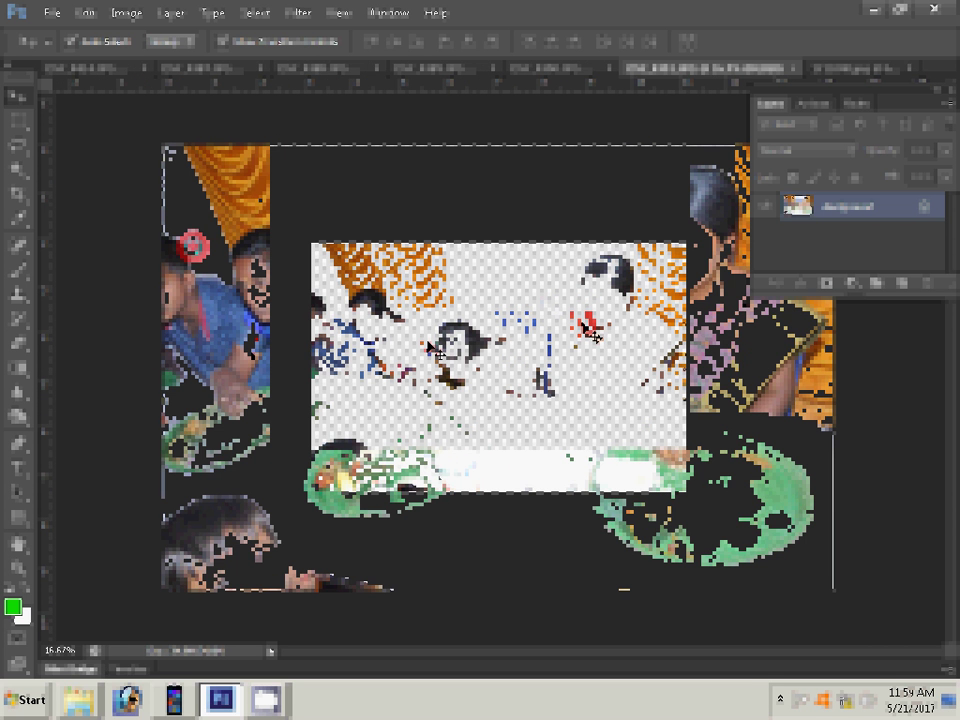
Step: Close the photo without saving and place it left of the lower-right photo
click(790, 70)
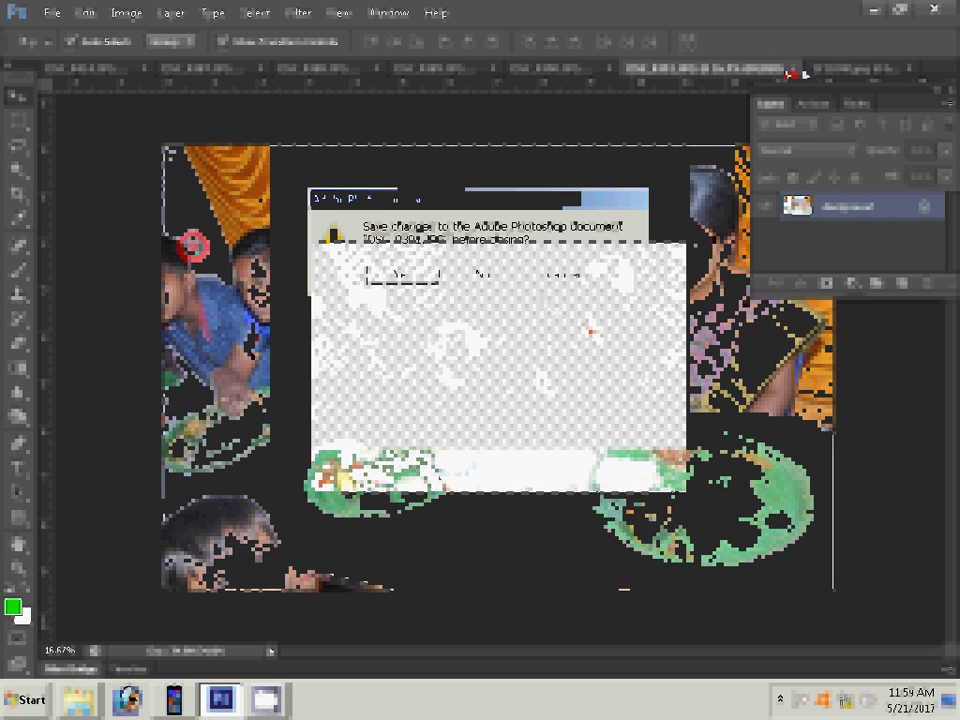
click(518, 270)
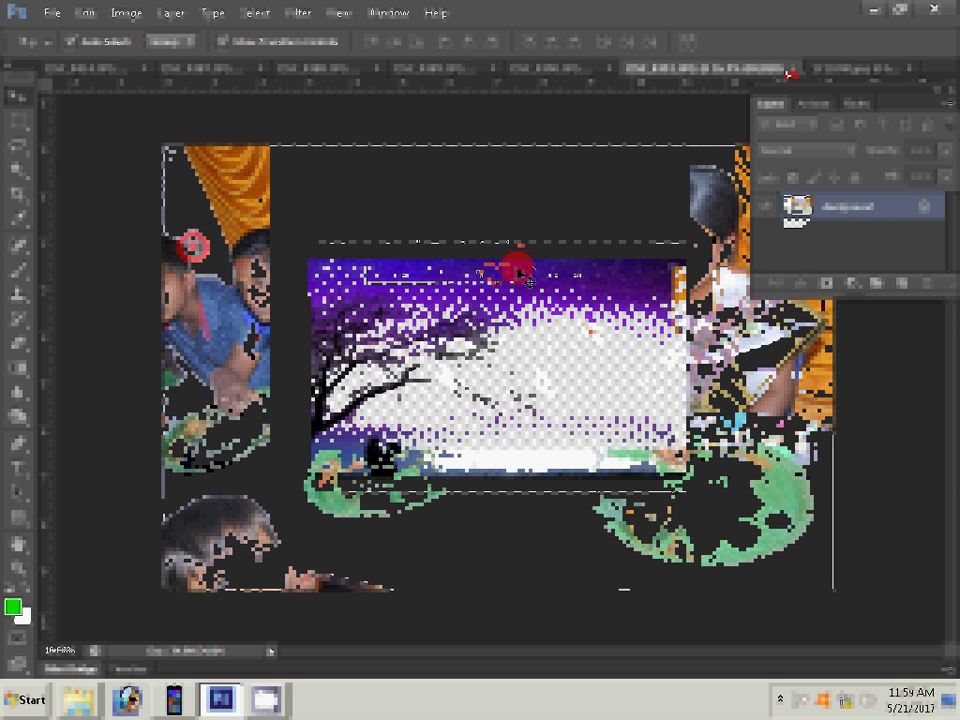
drag(518, 270, 538, 383)
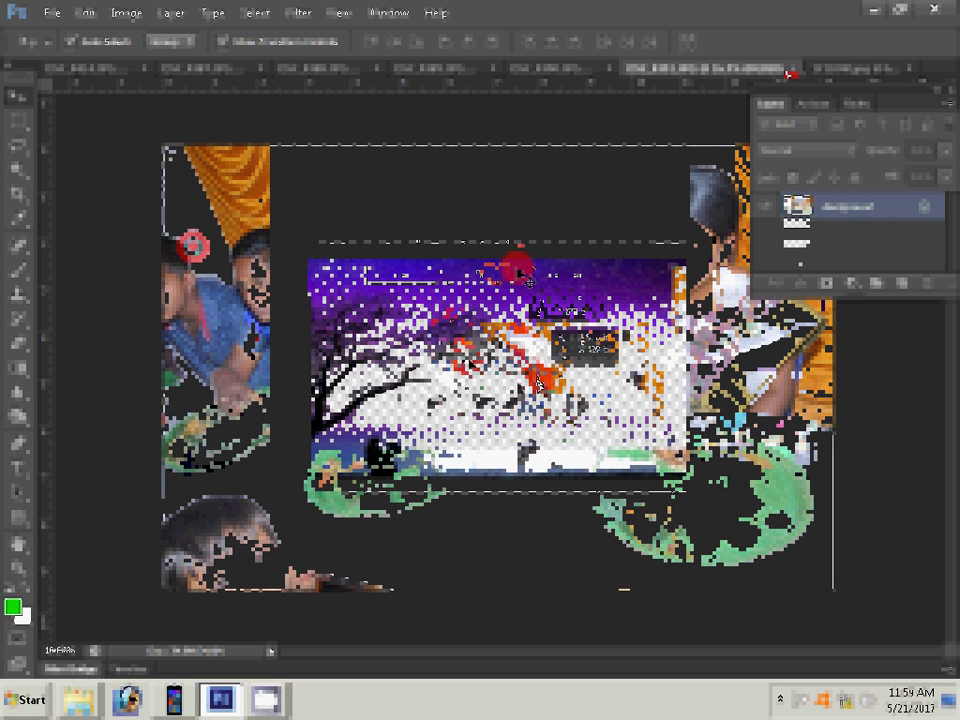
drag(538, 383, 578, 97)
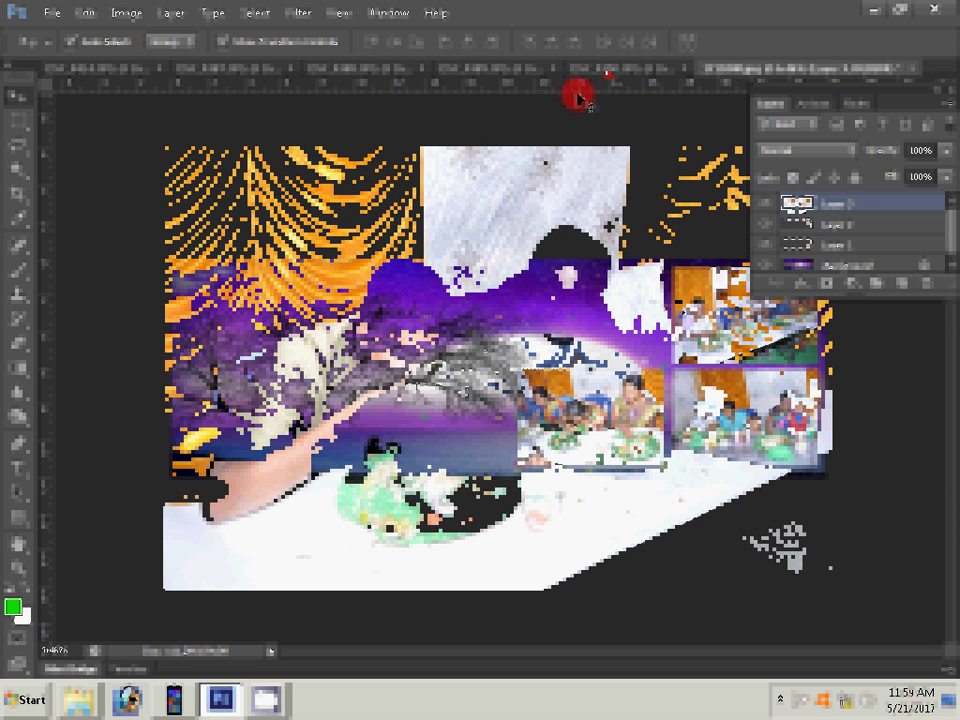
Step: Apply the Image Size settings to the next photo and close it without saving
key(ctrl+alt+i)
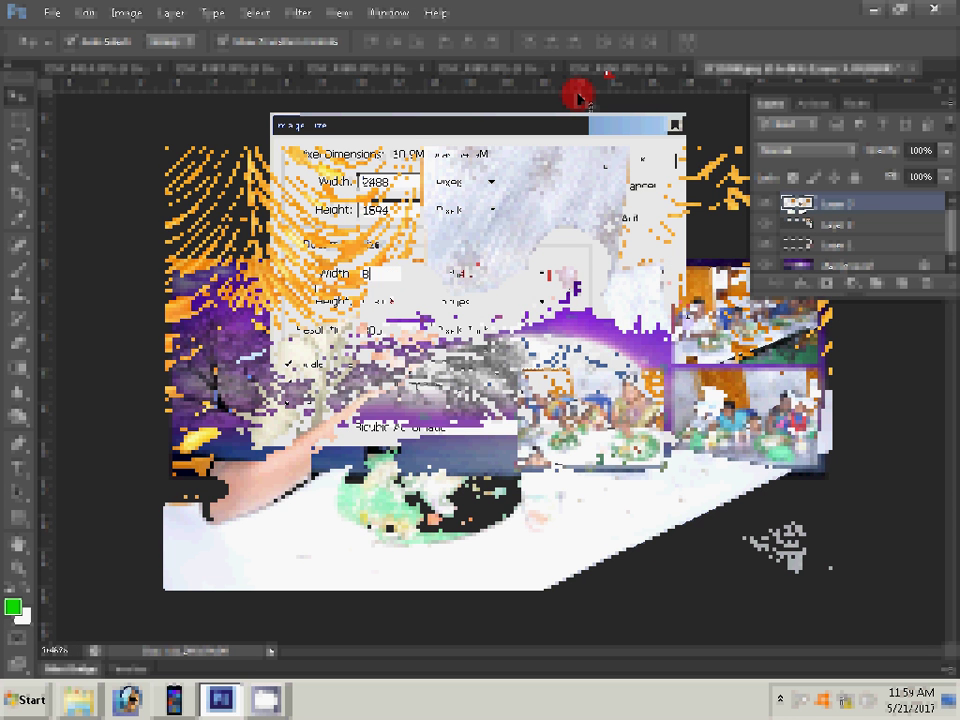
key(Return)
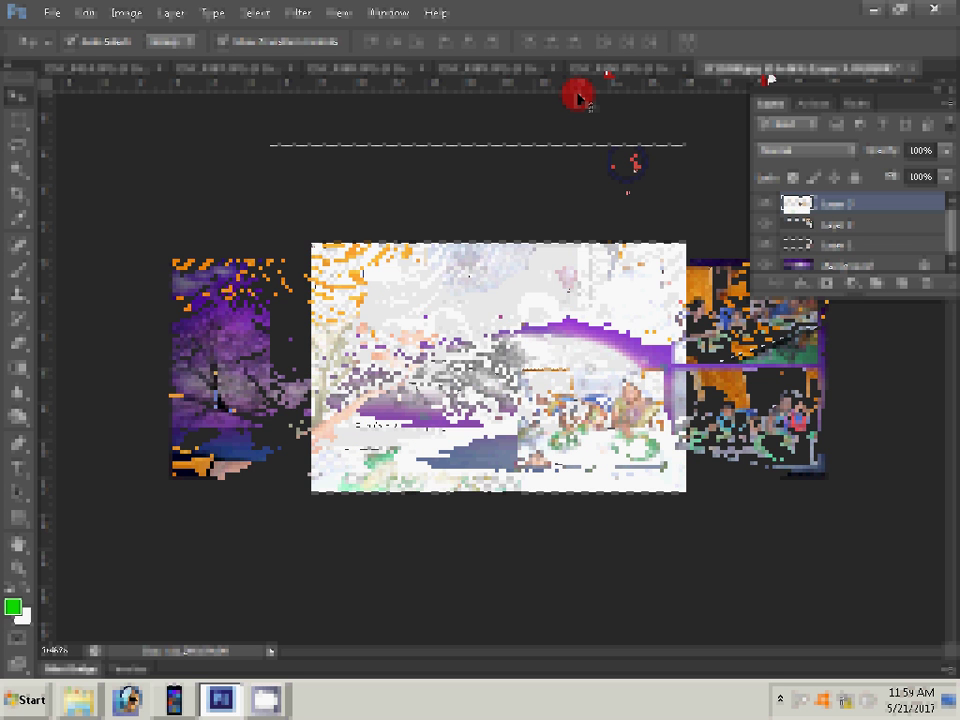
key(ctrl+w)
key(n)
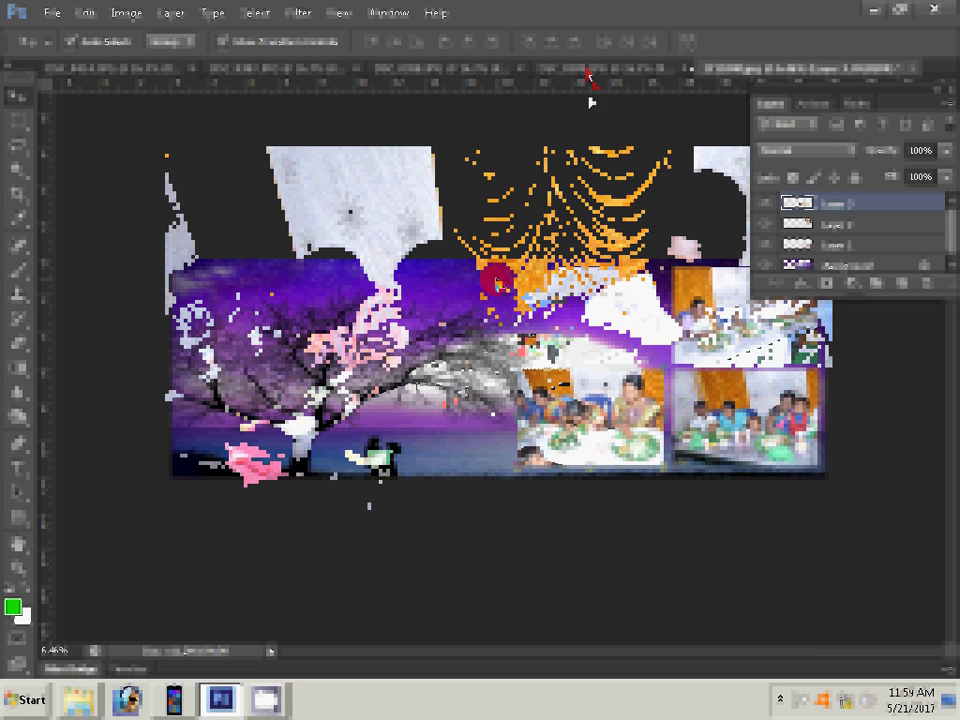
Step: Resize the following photo to 8 inches wide and close it, answering the save prompt
key(ctrl+alt+i)
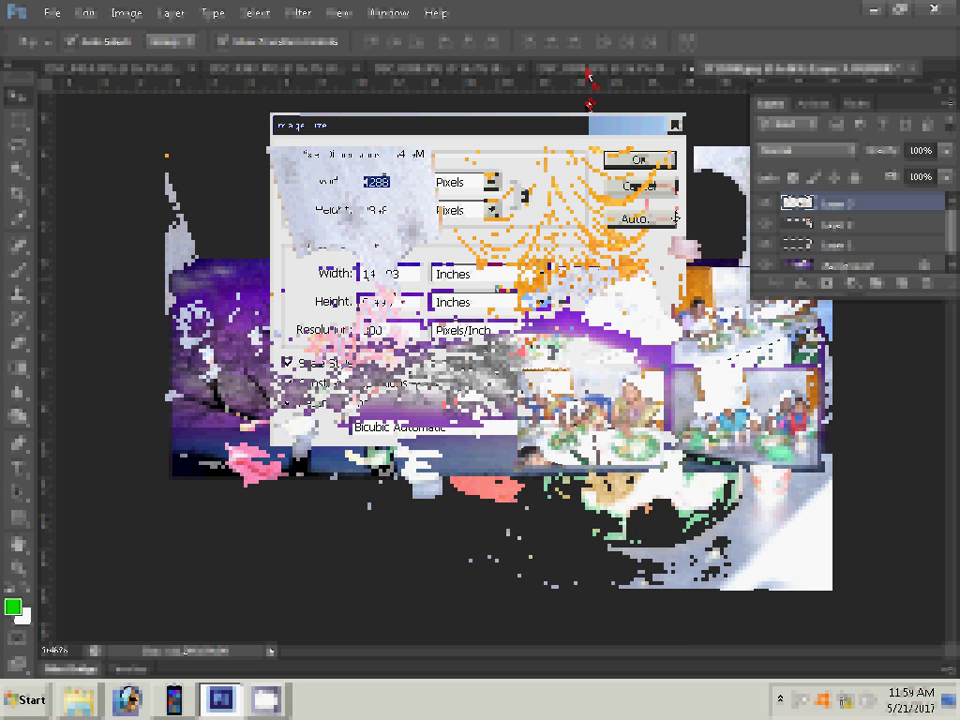
key(Tab)
key(Tab)
text(8)
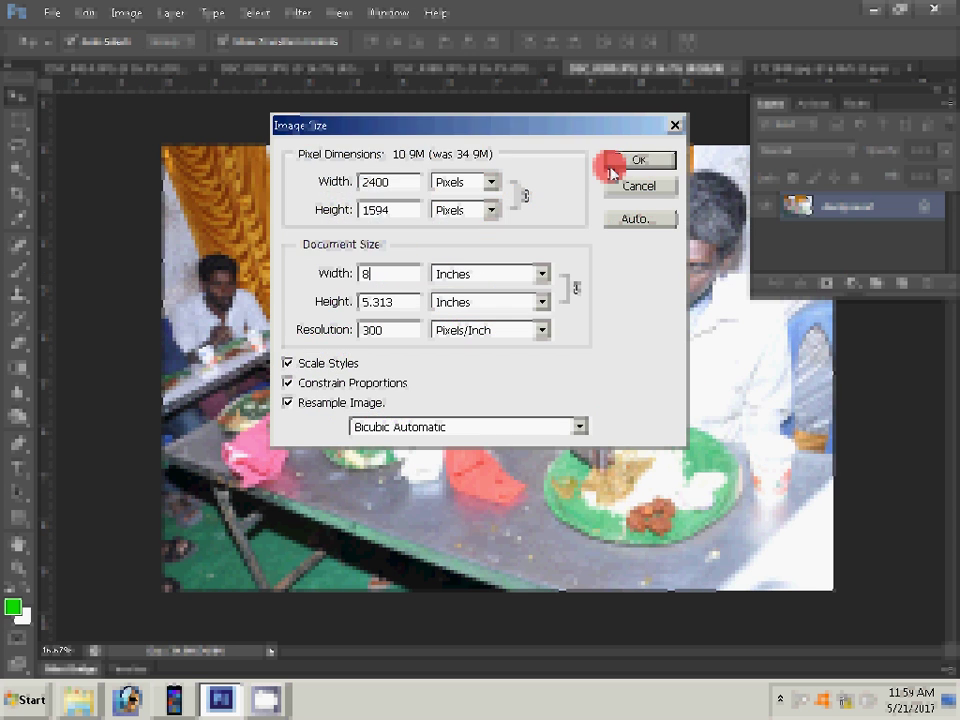
click(612, 172)
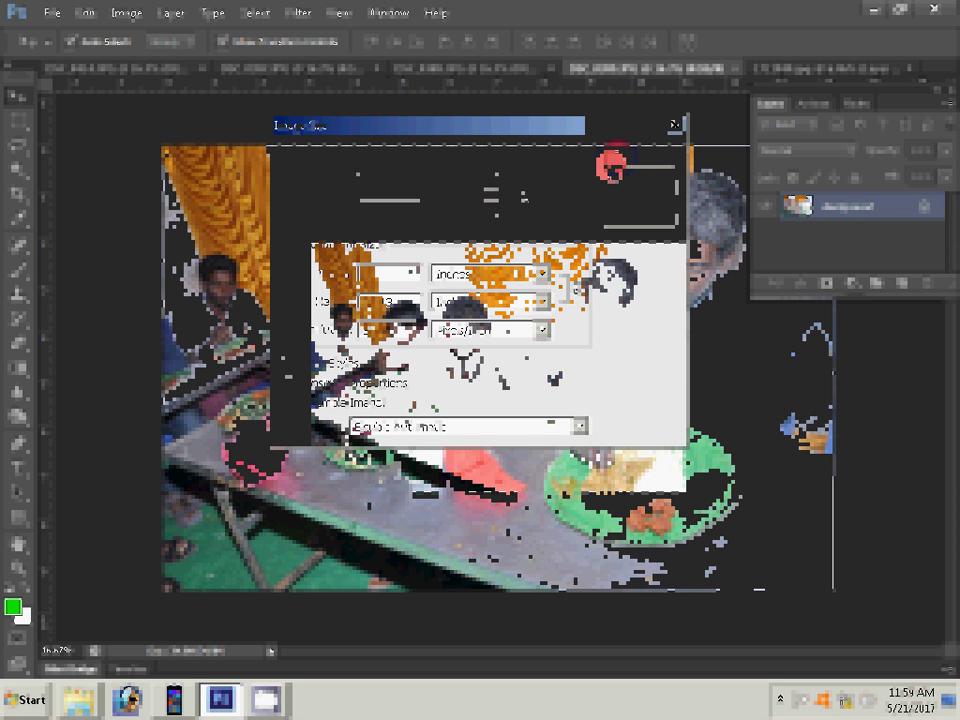
click(731, 68)
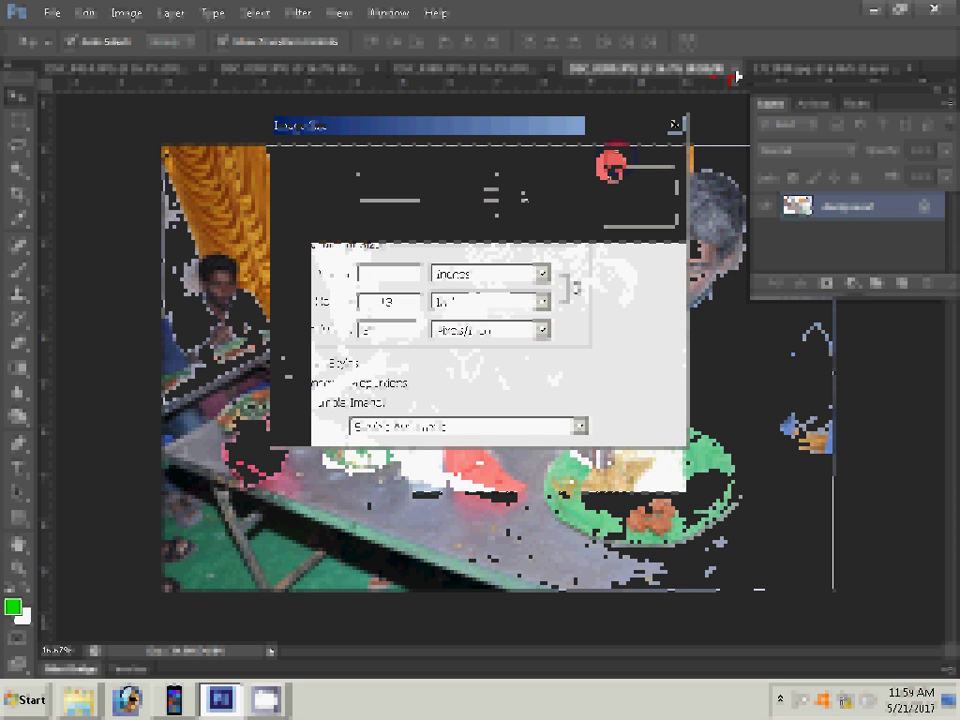
click(480, 274)
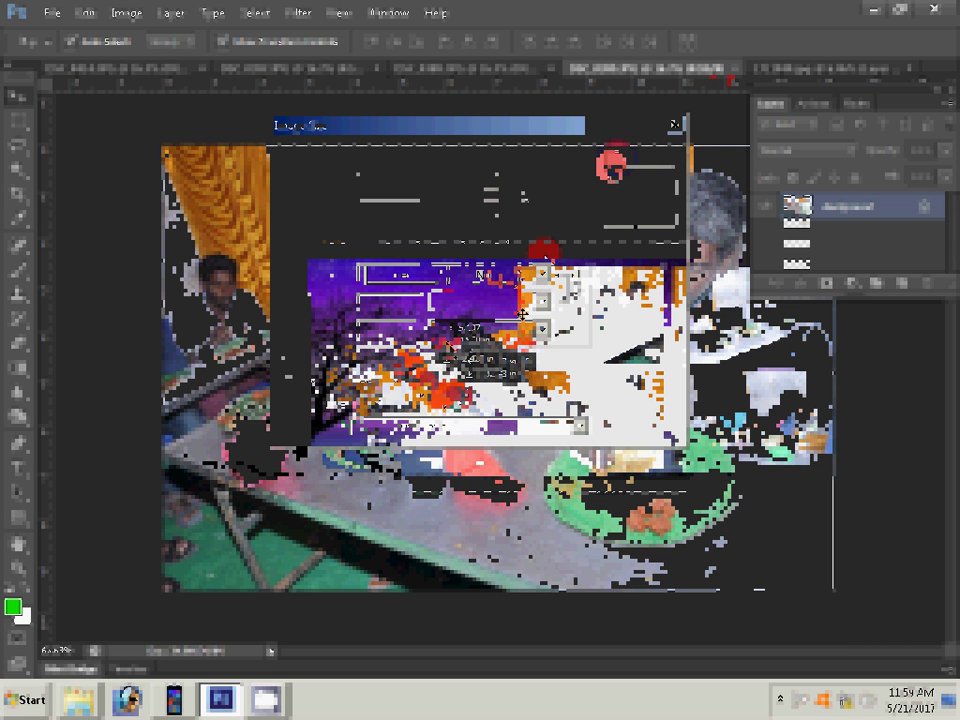
Step: Select Layer 1 in the collage and apply a 3-inch width in Image Size
click(307, 398)
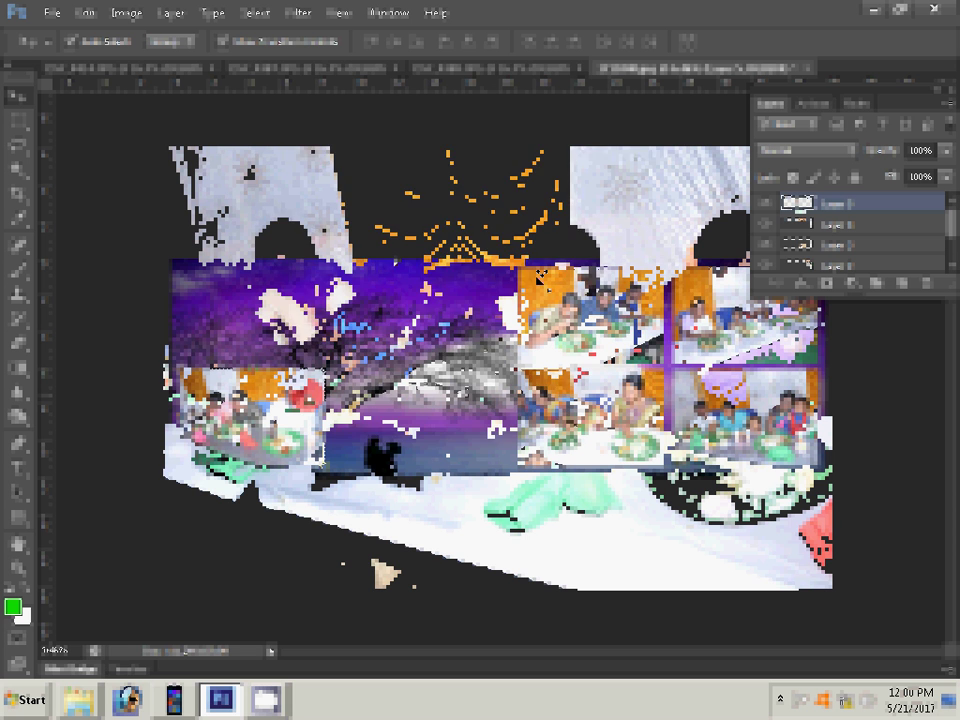
key(ctrl+alt+i)
key(Tab)
key(Tab)
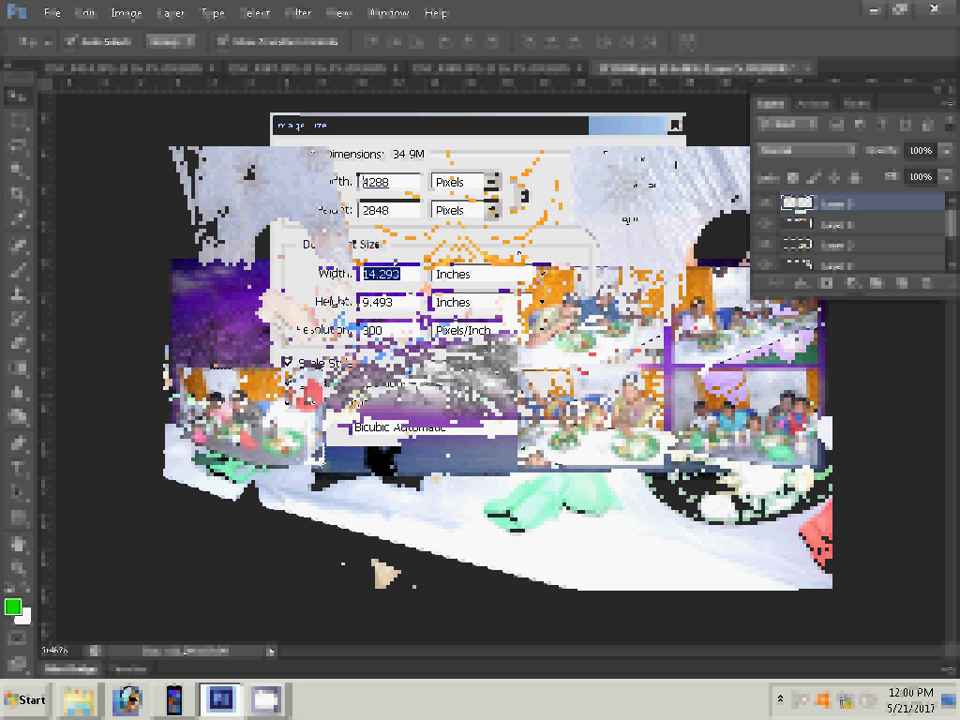
text(3)
key(Return)
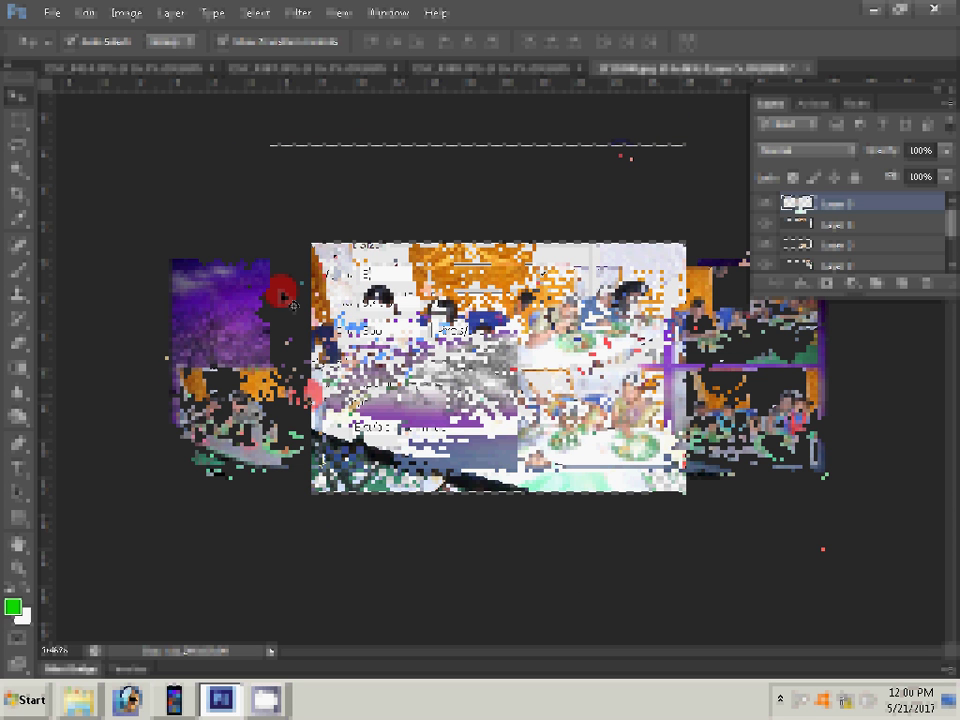
Step: Close the blank third document without saving
key(ctrl+shift+Tab)
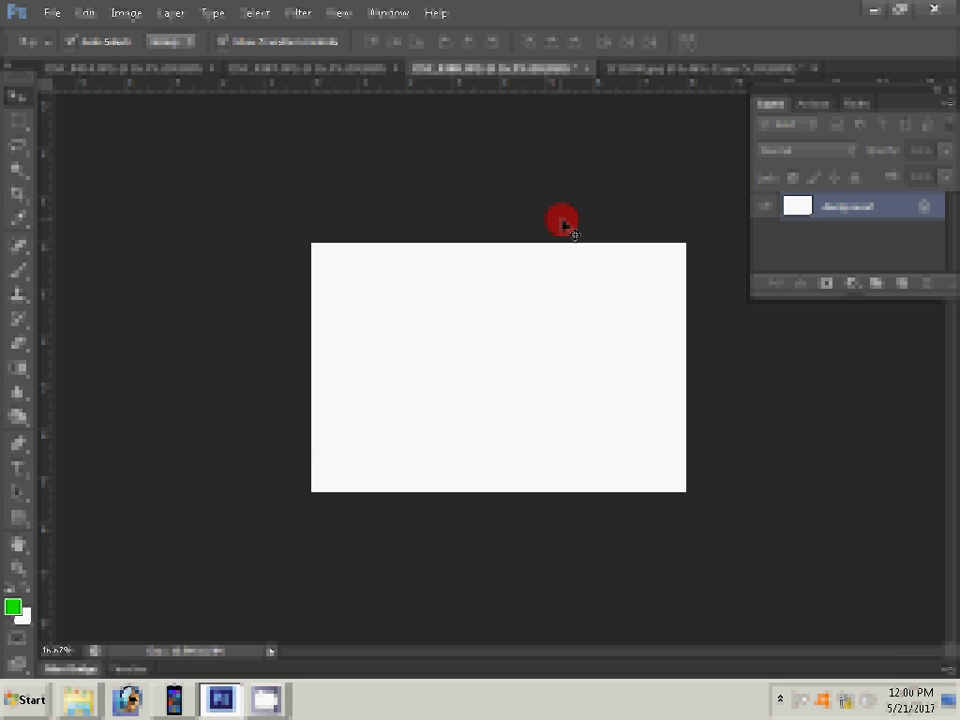
click(577, 68)
click(487, 274)
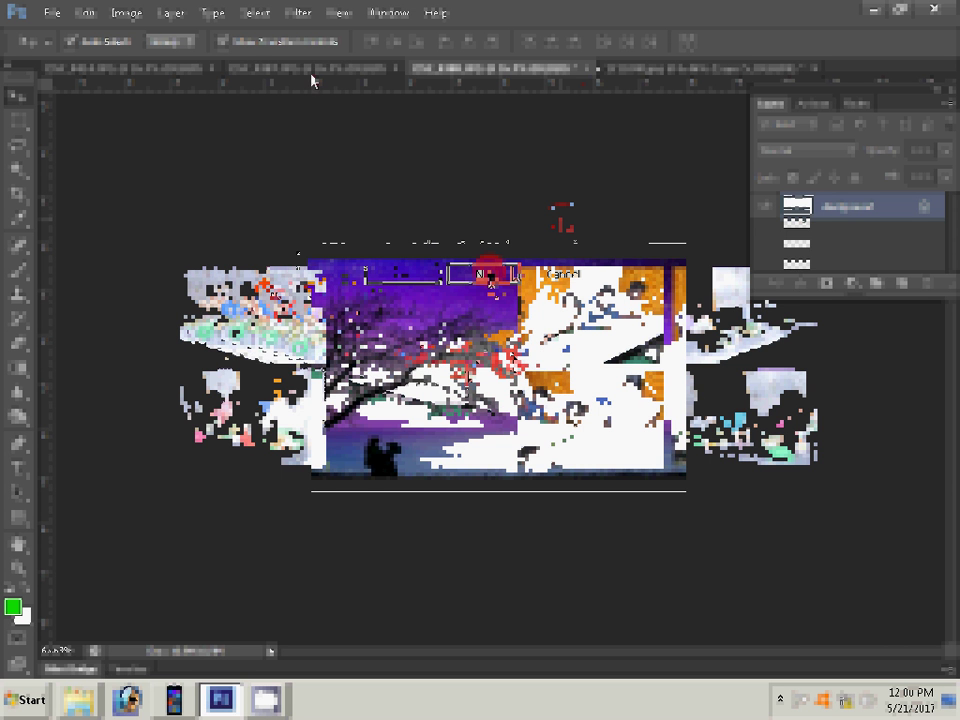
Step: Resize the next photo to 3 inches wide and close it, dismissing the save prompt
key(ctrl+alt+i)
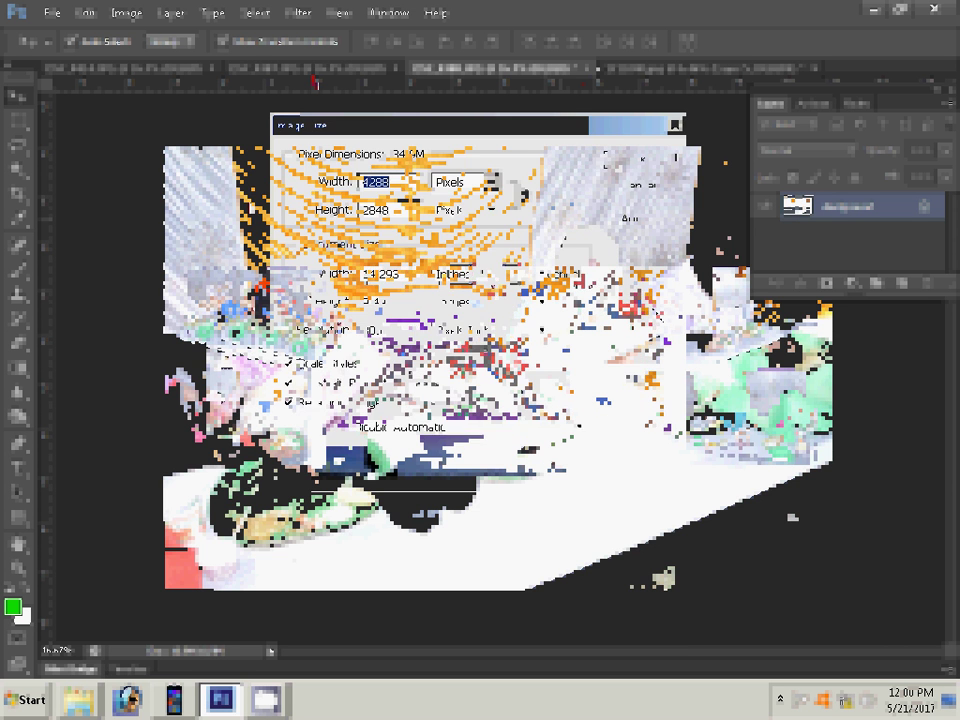
double_click(375, 278)
text(3)
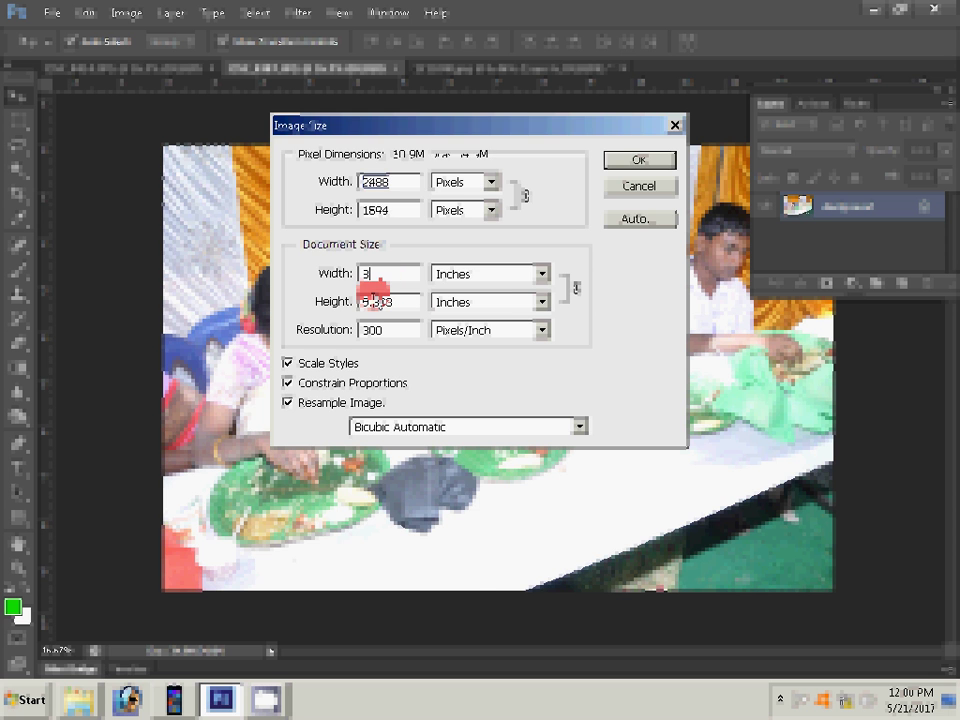
key(Return)
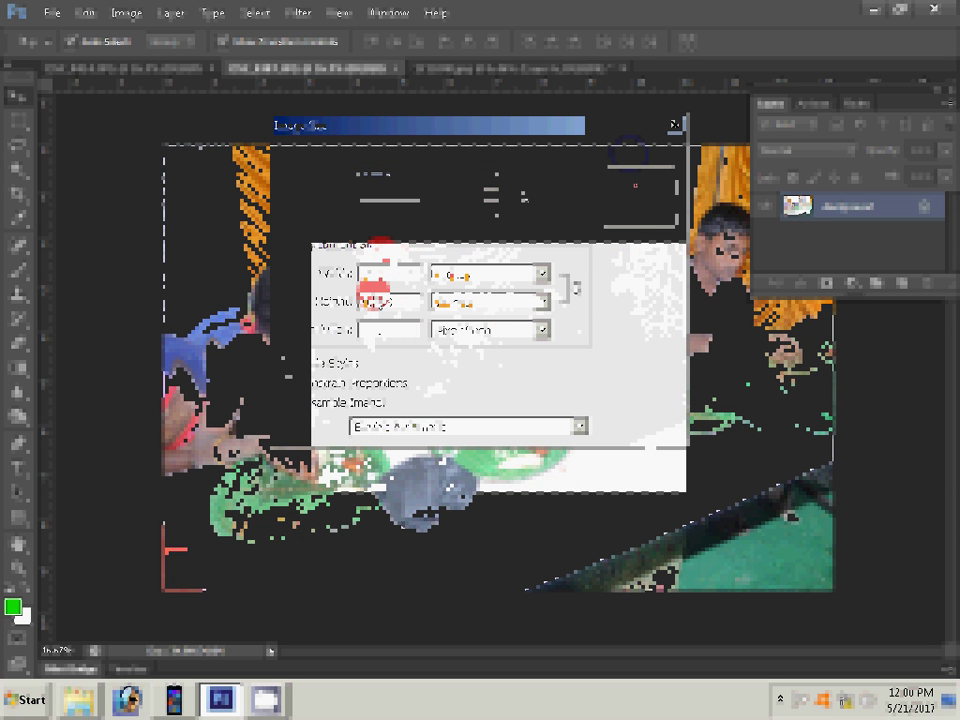
click(397, 67)
click(483, 274)
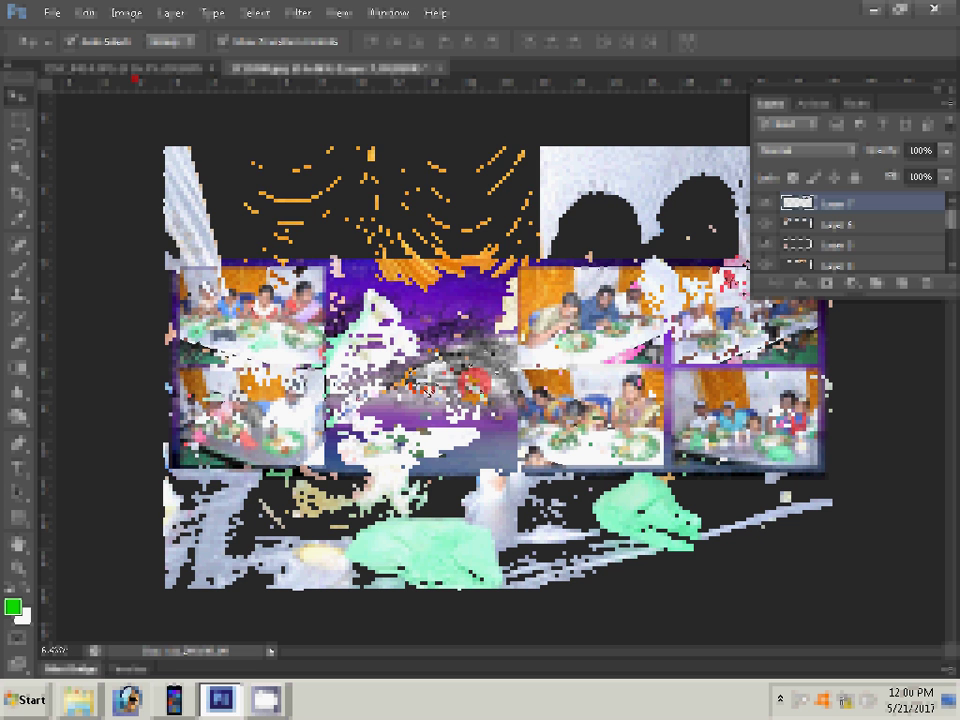
Step: Resize the last photo to an 8-inch width and close it, answering the save prompt
key(ctrl+alt+i)
click(380, 273)
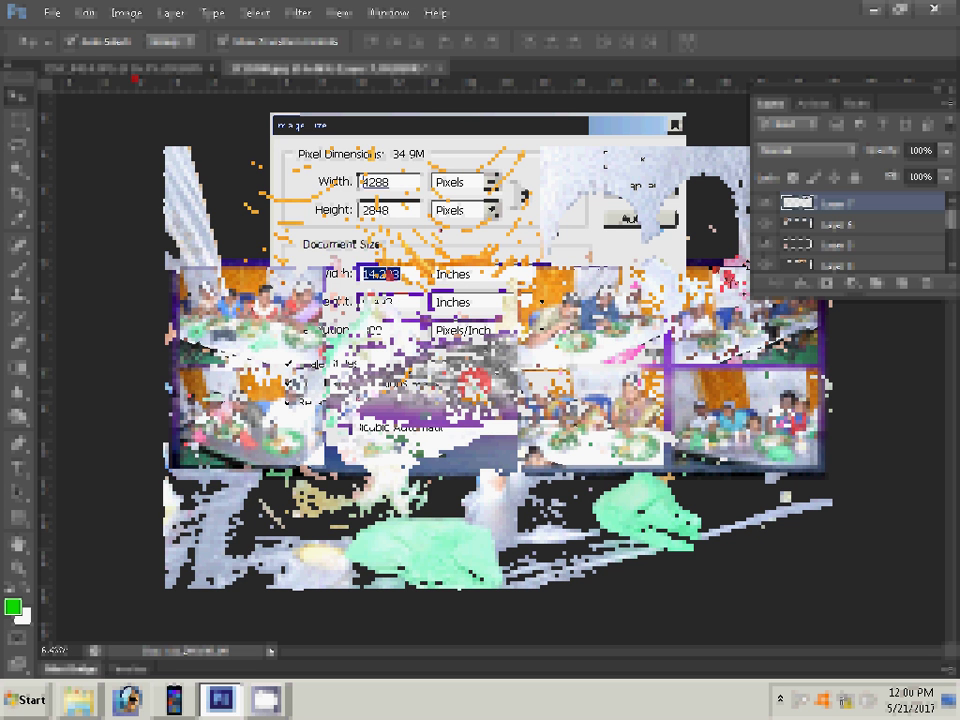
text(8)
key(Return)
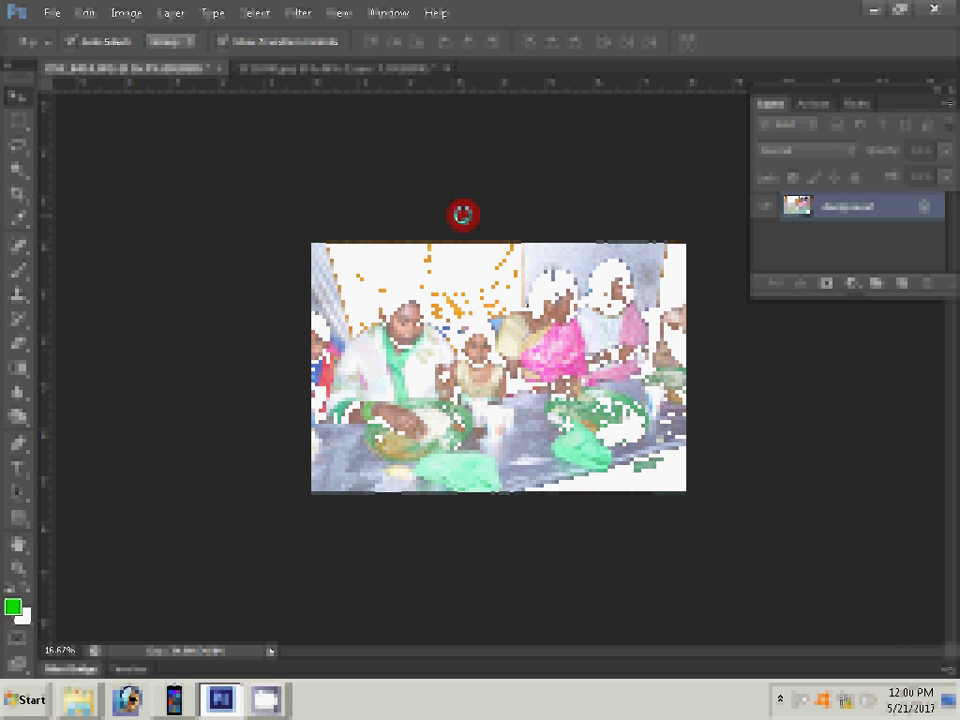
key(ctrl+w)
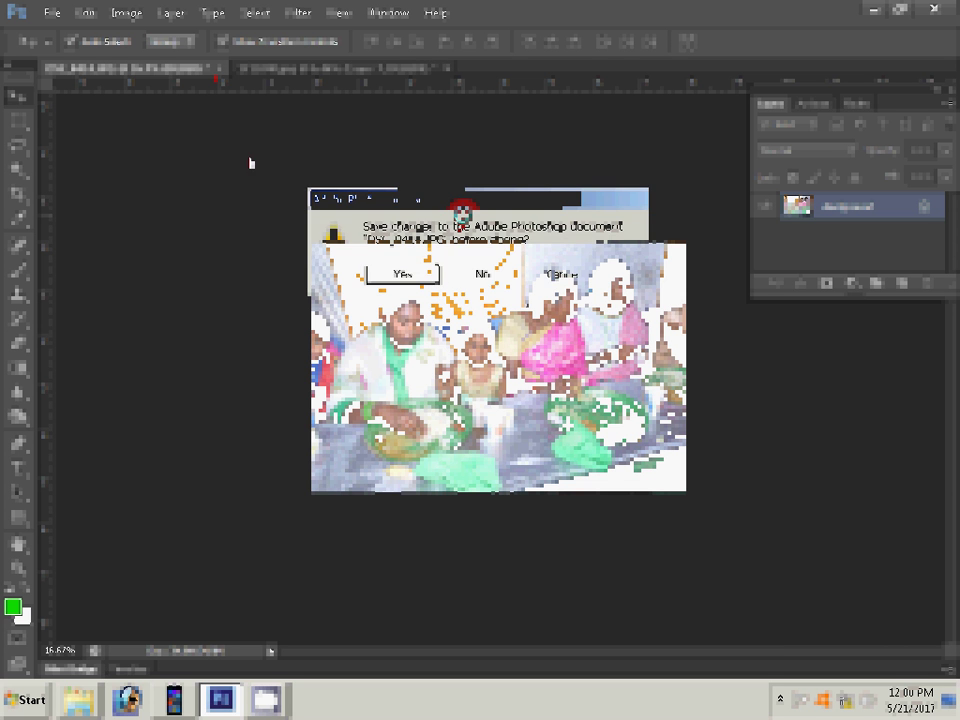
click(469, 279)
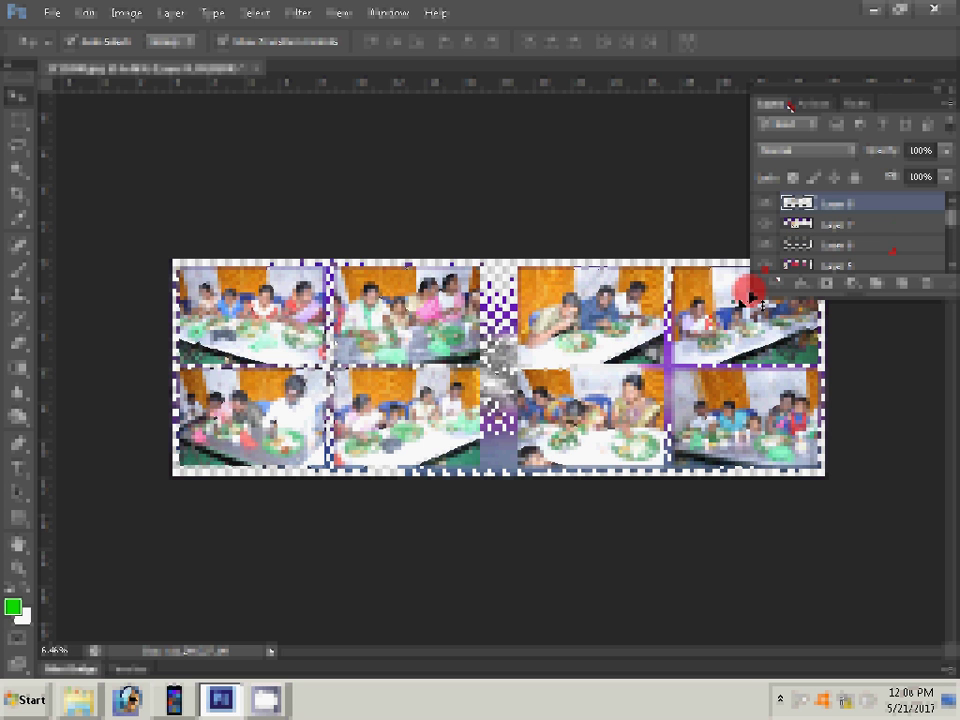
Step: Merge the photo layers into one from the Layer menu, confirming discard of hidden layers
click(176, 17)
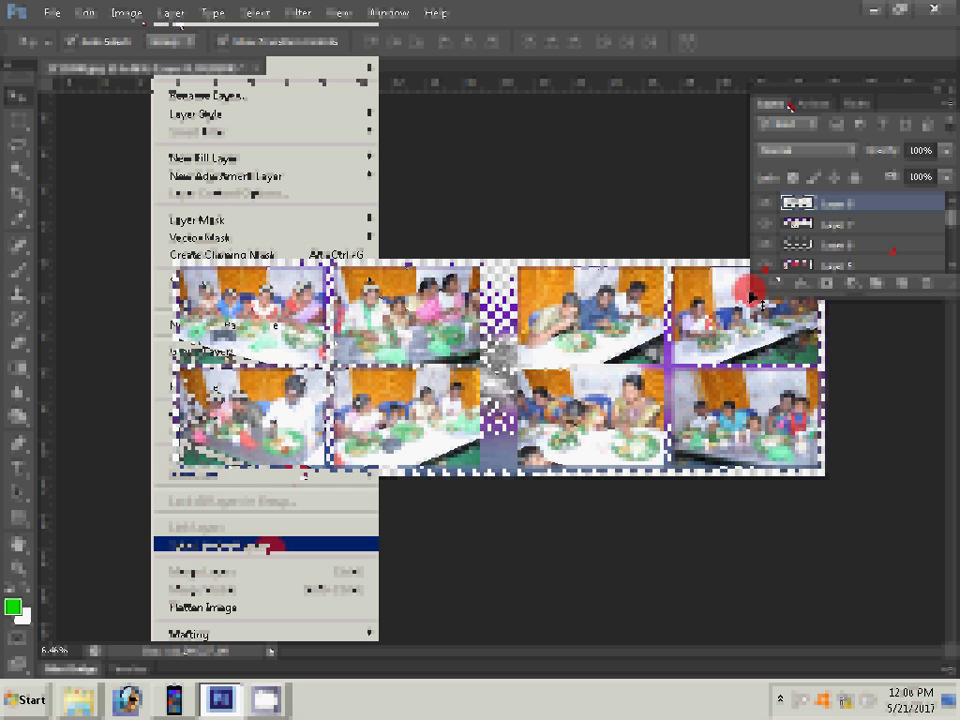
click(222, 607)
key(Return)
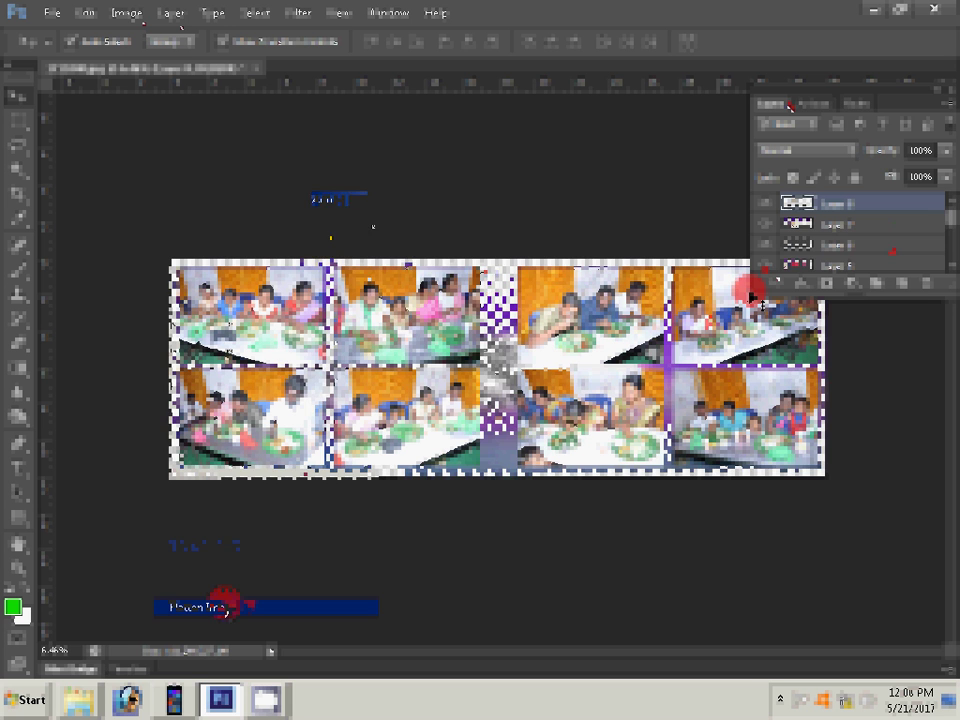
click(804, 284)
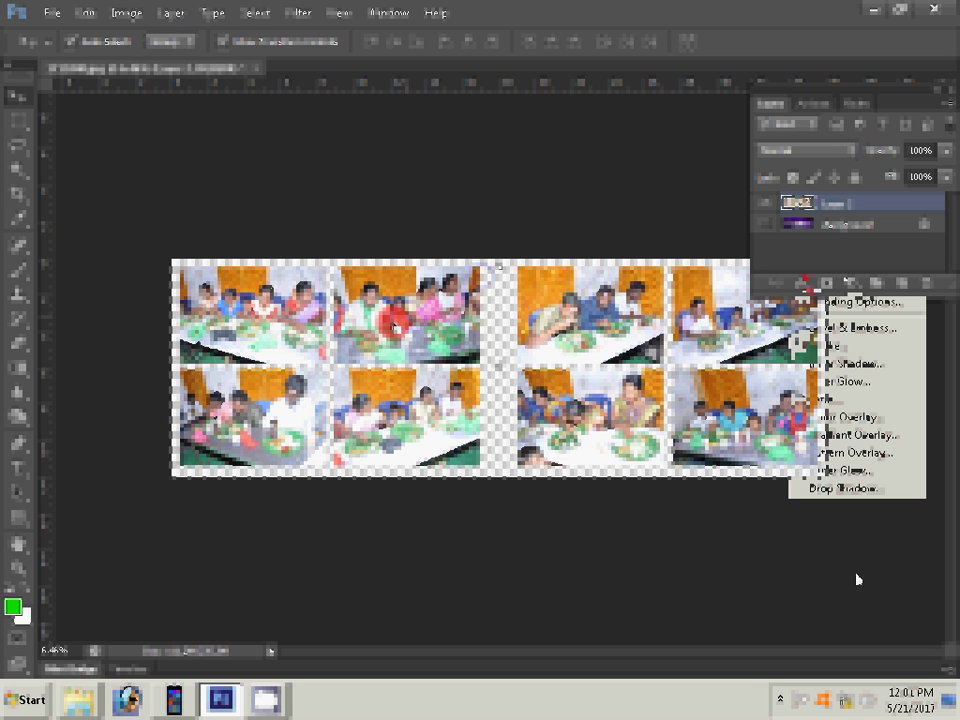
Step: Add a 22 px outside Stroke effect with a blue gradient fill to the merged layer
click(619, 240)
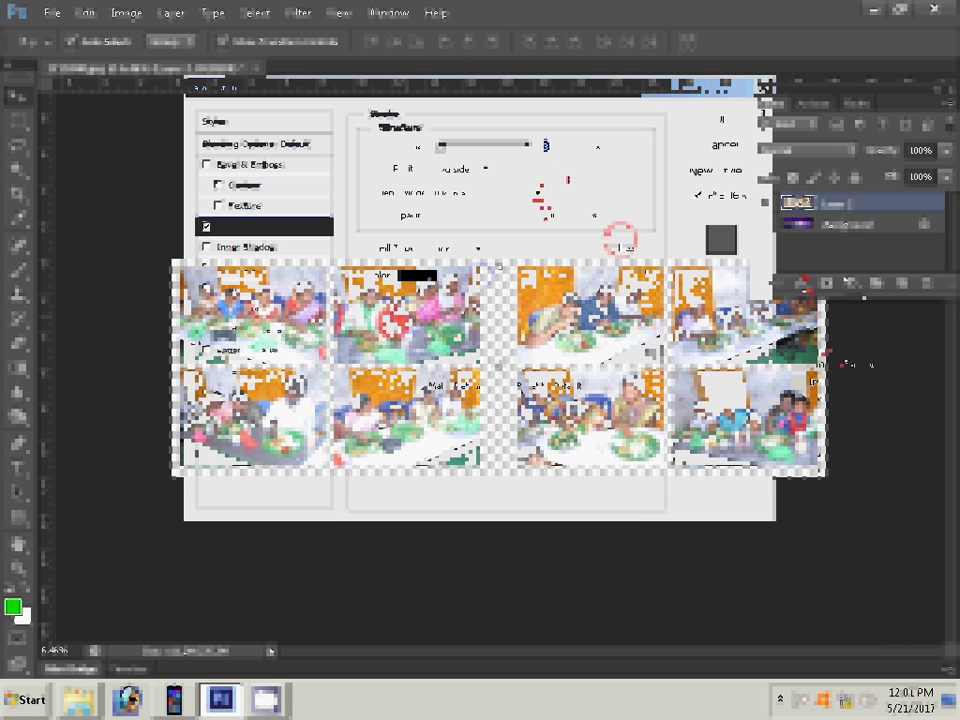
click(415, 275)
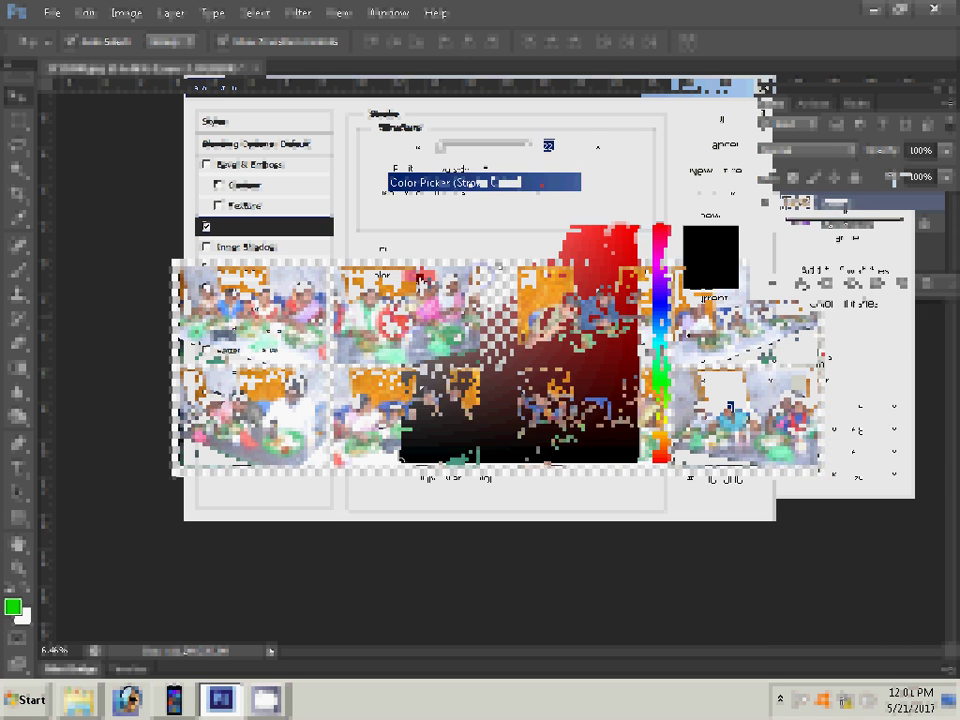
click(855, 241)
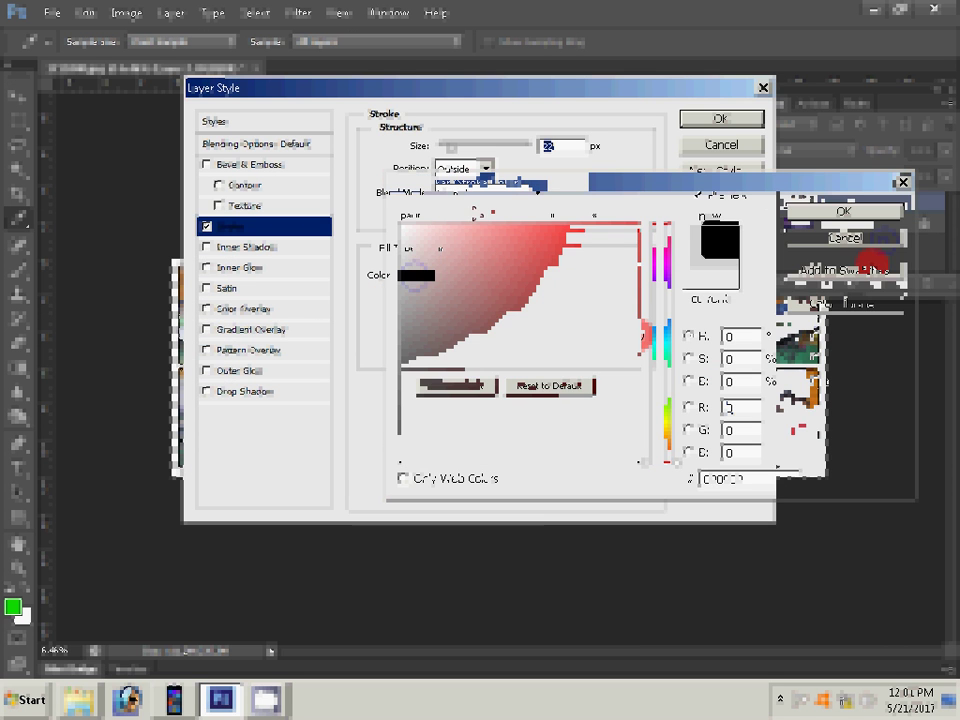
click(460, 248)
click(450, 266)
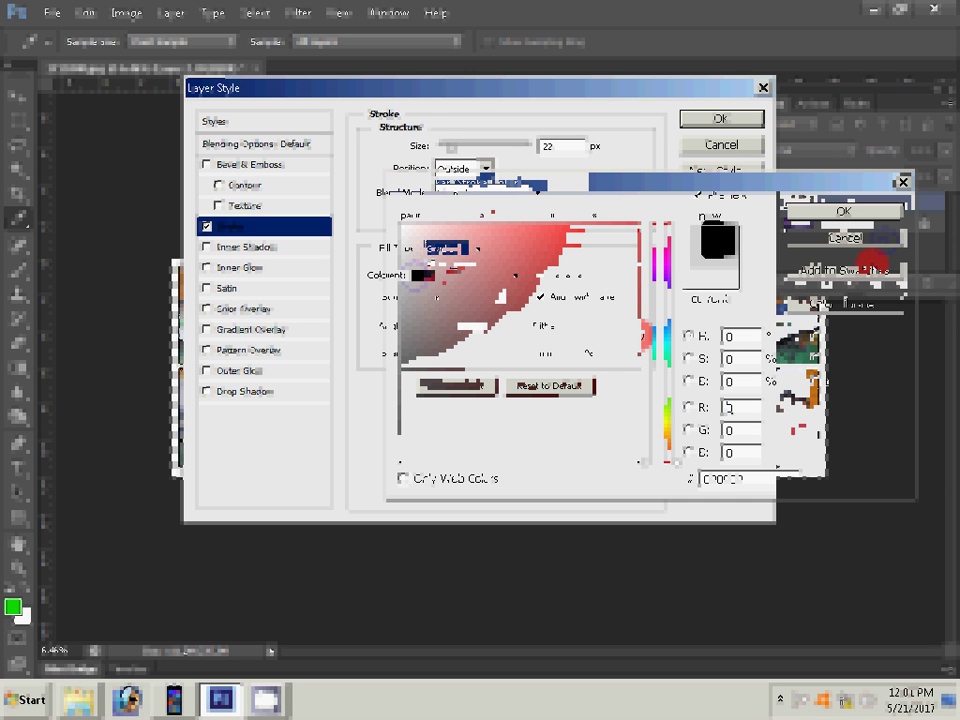
click(440, 275)
click(735, 255)
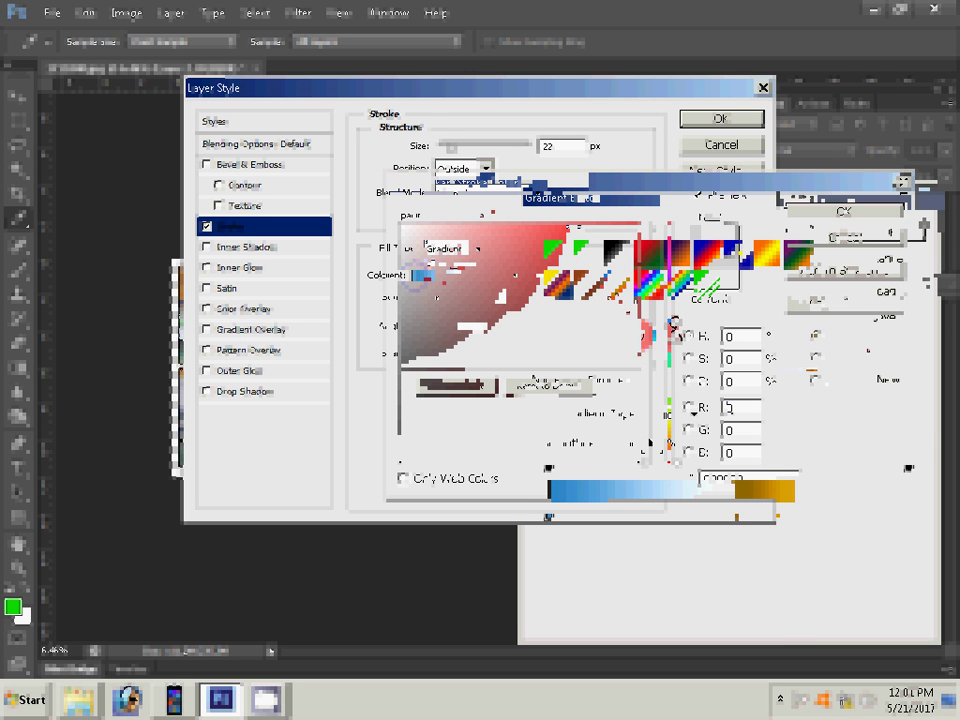
click(843, 211)
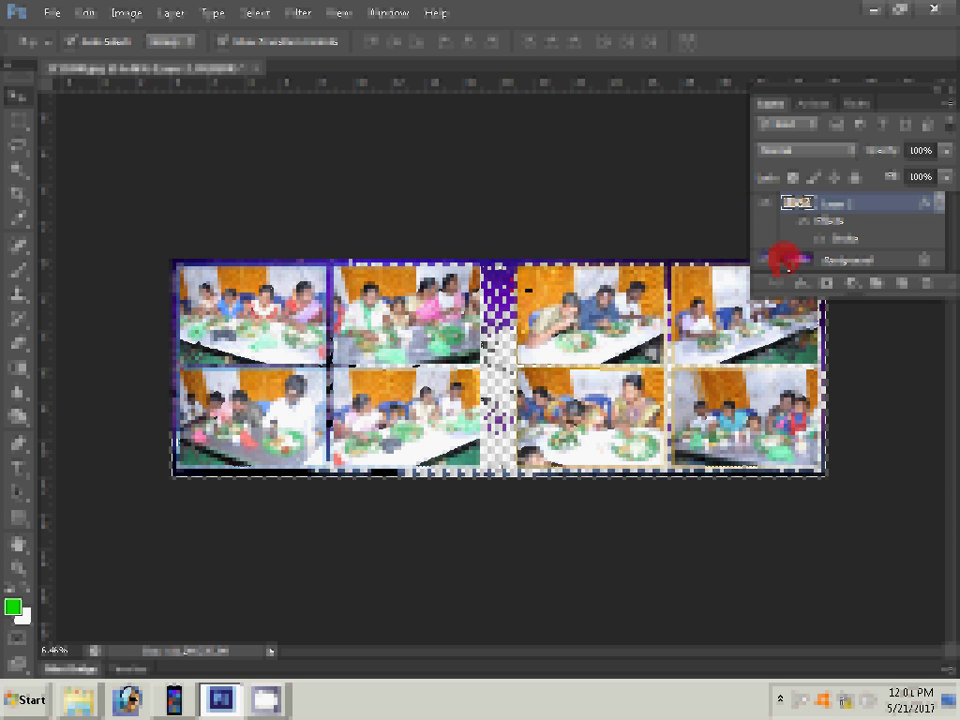
Step: Save the banner as a layered Photoshop PSD named '41'
key(ctrl+shift+s)
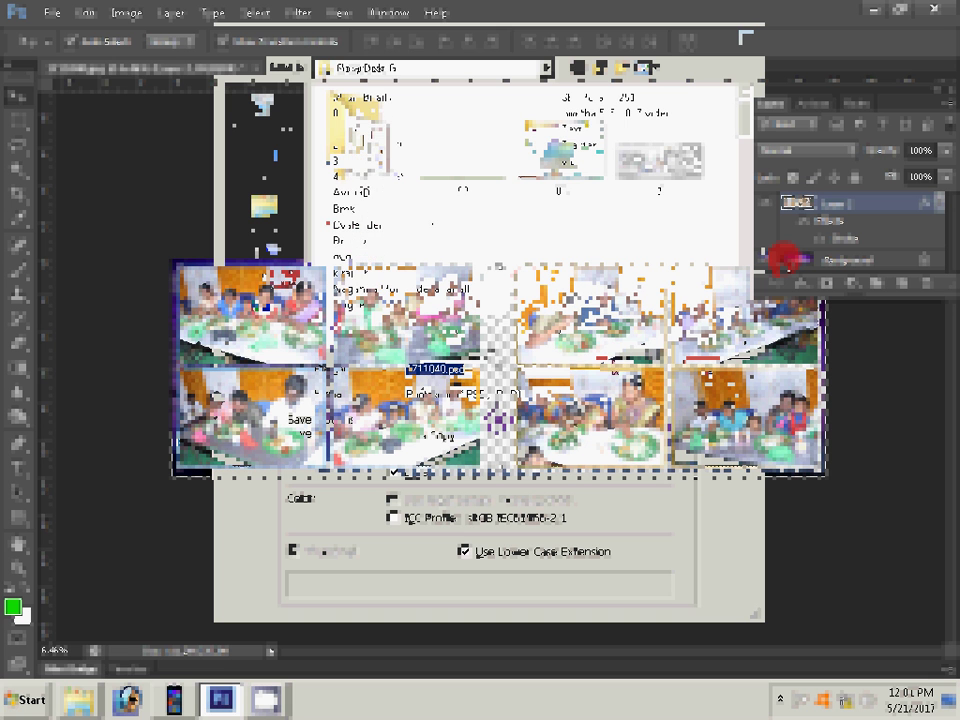
click(340, 272)
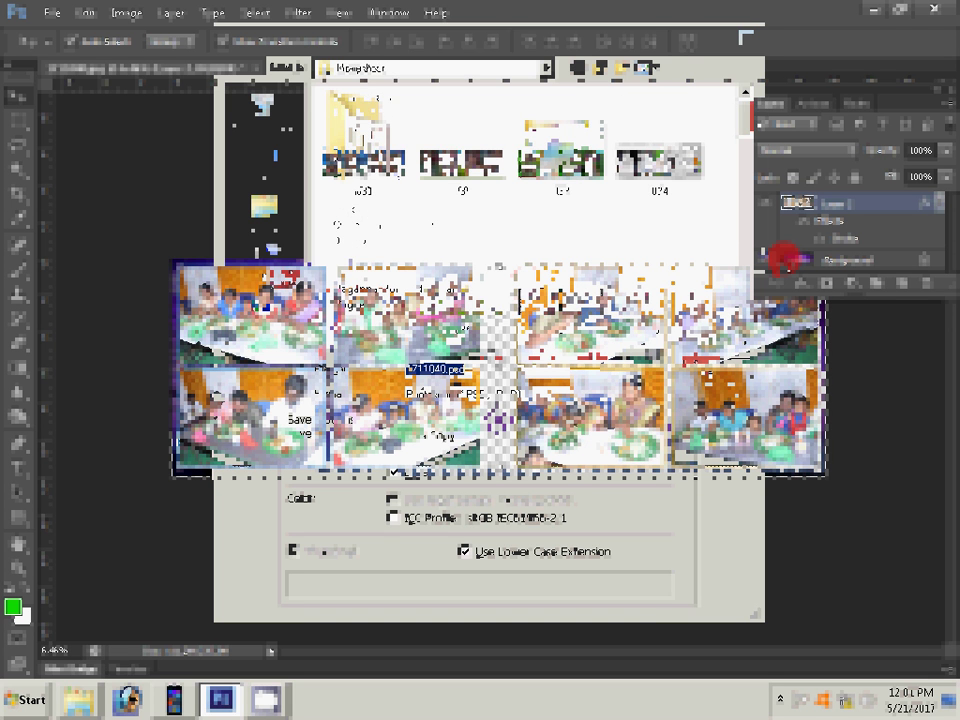
click(652, 69)
click(657, 74)
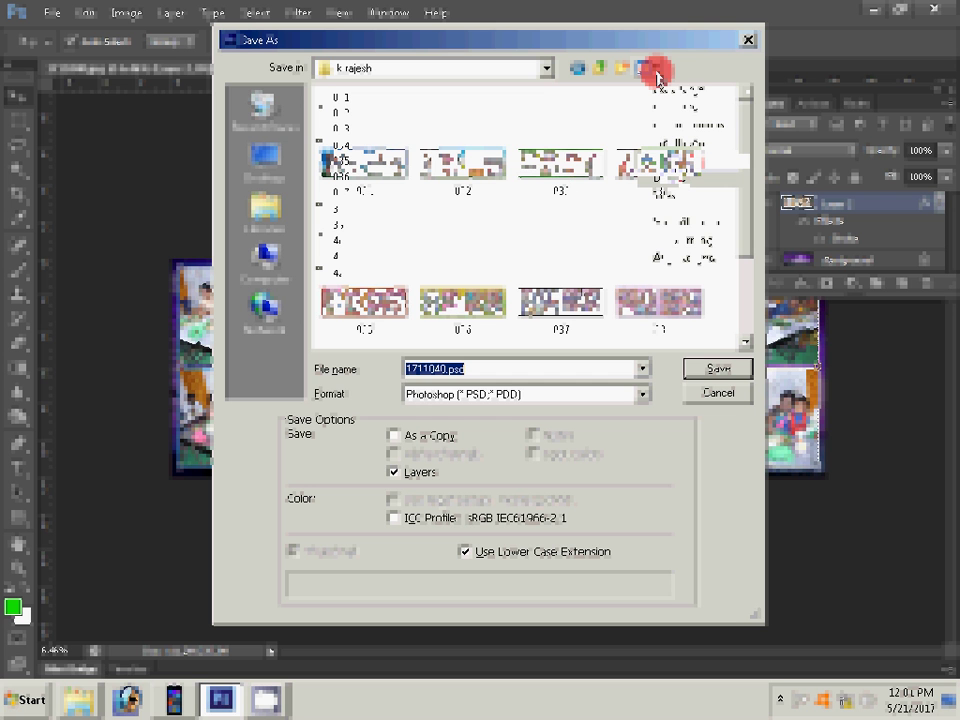
text(41)
key(Return)
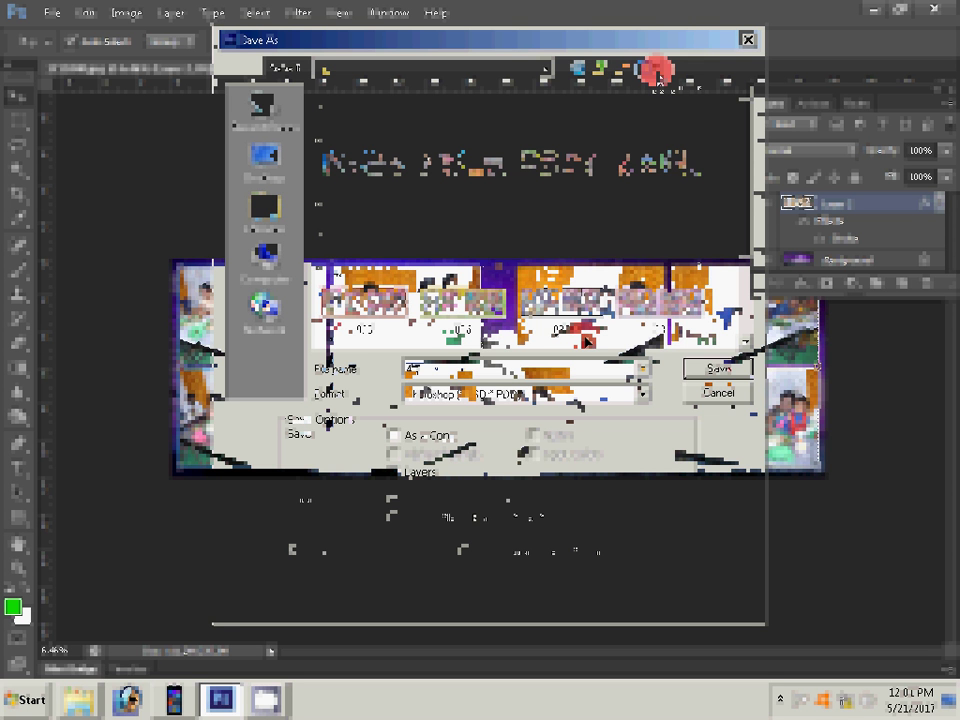